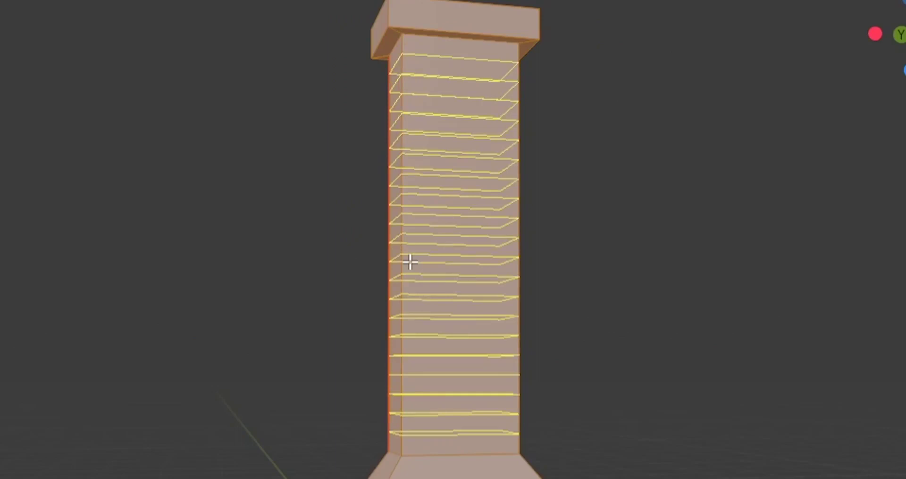
pyautogui.rightClick(644, 341)
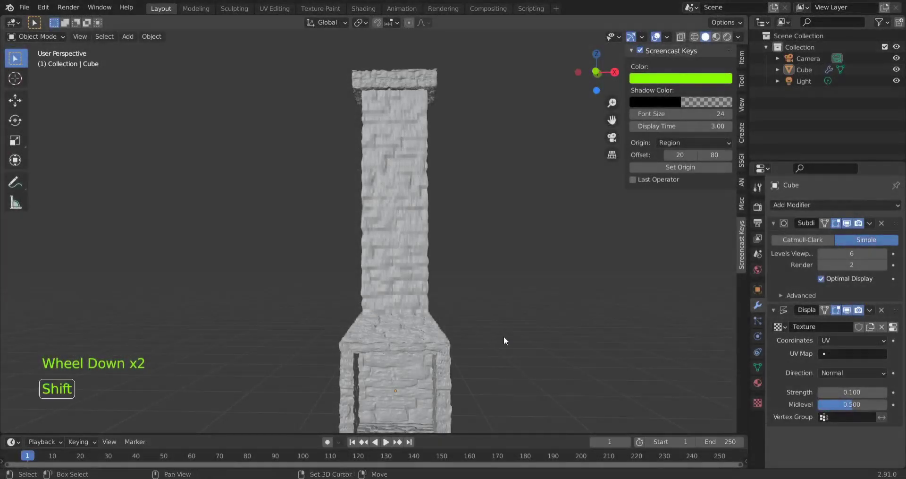
# Switch the chimney object to Edit Mode and turn off the Displace modifier's Edit Mode display.
pyautogui.keyDown('shift'); pyautogui.moveTo(503, 336); pyautogui.dragTo(485, 309, button='middle'); pyautogui.keyUp('shift')
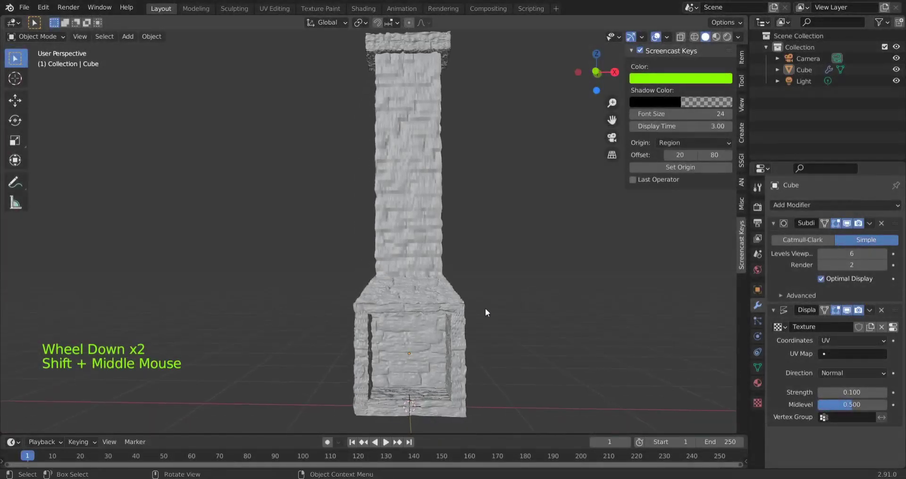
pyautogui.click(45, 32)
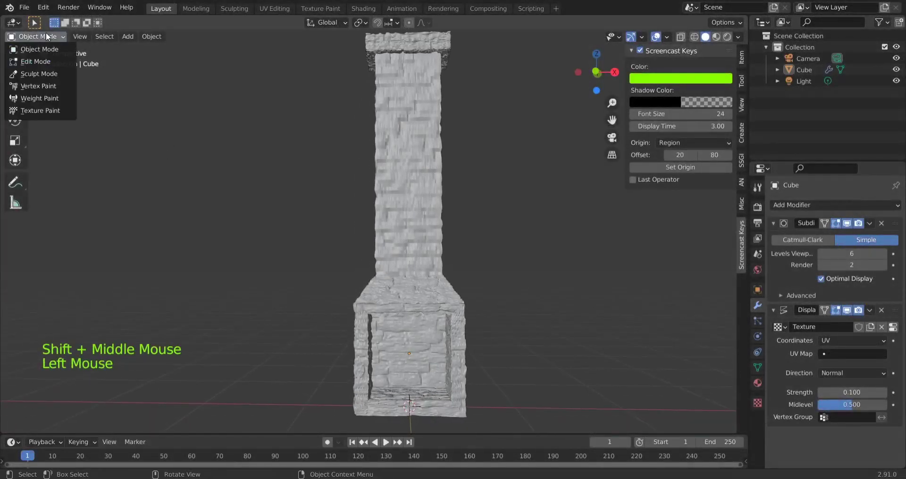
pyautogui.click(61, 61)
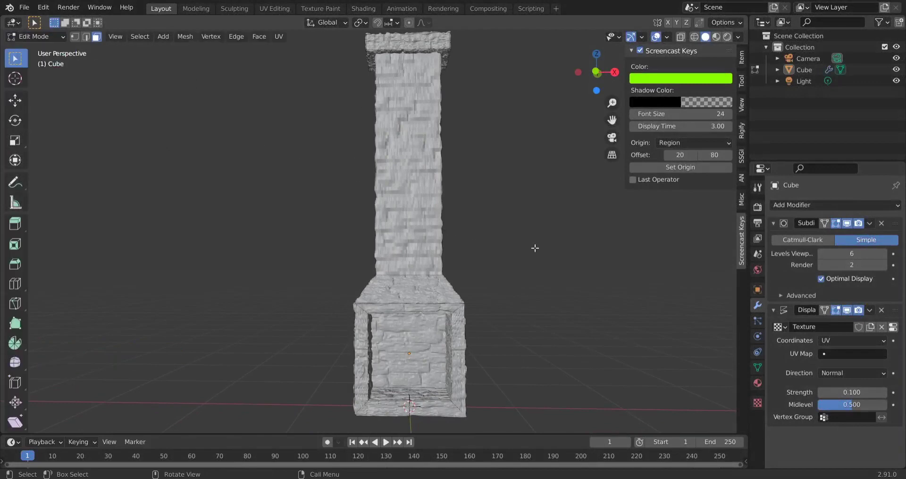
pyautogui.click(836, 311)
pyautogui.moveTo(532, 256)
pyautogui.mouseDown(button='middle')
pyautogui.moveTo(359, 249)
pyautogui.moveTo(492, 257)
pyautogui.moveTo(536, 376)
pyautogui.moveTo(522, 269)
pyautogui.moveTo(532, 270)
pyautogui.mouseUp(button='middle')
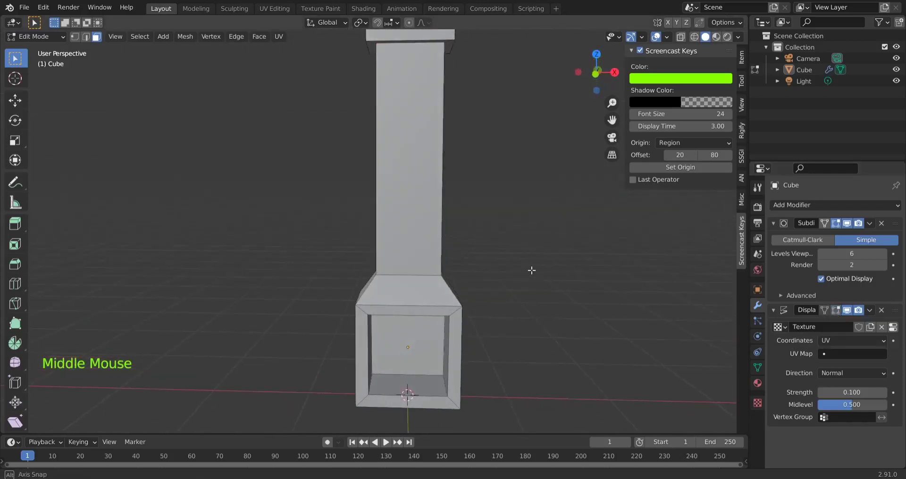
# Turn on X-ray display and examine the chimney's base mesh topology along the shaft, base and cap.
pyautogui.click(683, 38)
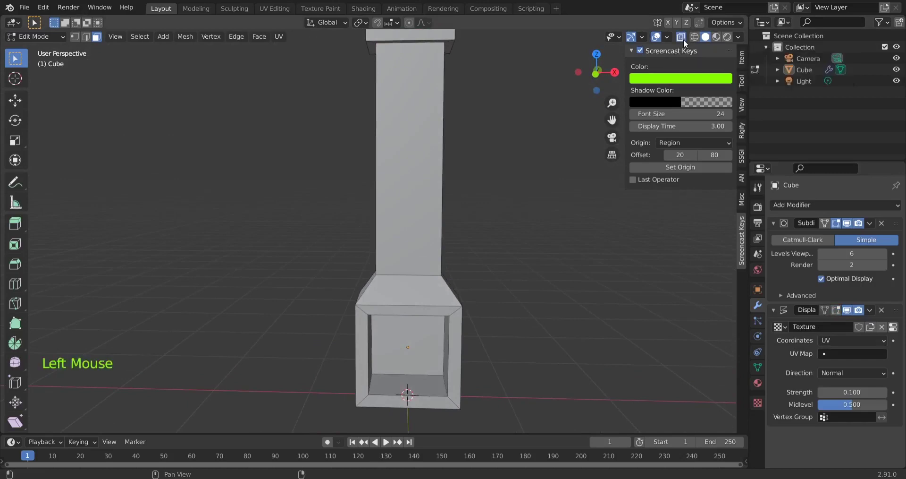
pyautogui.moveTo(513, 202); pyautogui.dragTo(551, 178, button='middle')
pyautogui.click(551, 177)
pyautogui.scroll(-2, 521, 197)
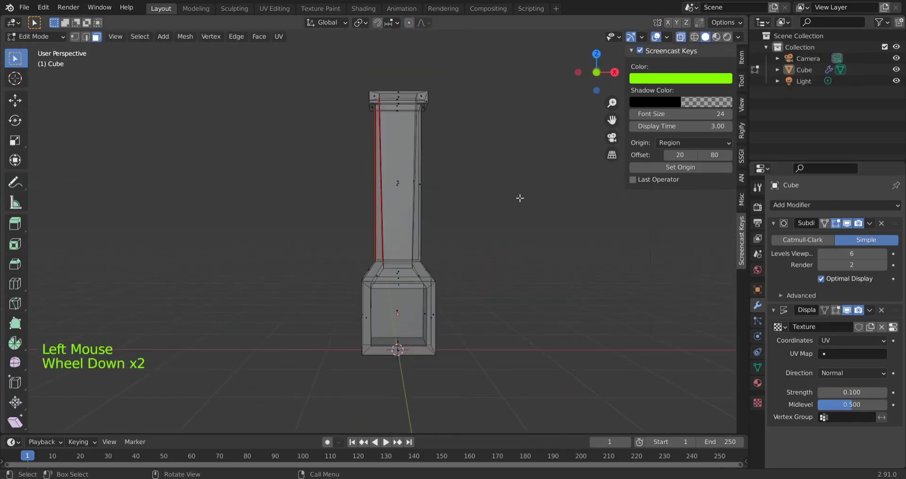
pyautogui.scroll(3, 520, 198)
pyautogui.moveTo(296, 237); pyautogui.dragTo(507, 196, button='middle')
pyautogui.moveTo(474, 228); pyautogui.dragTo(96, 155, button='middle')
pyautogui.scroll(-2, 472, 153)
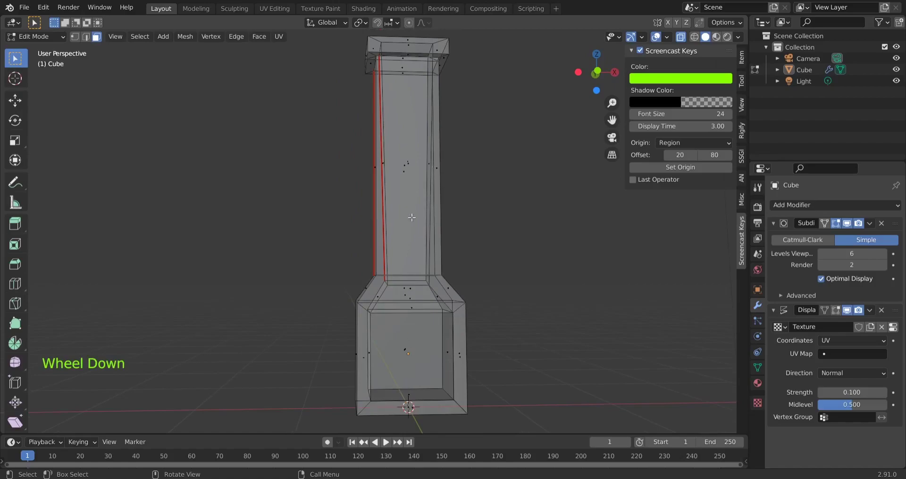
# Subdivide the entire chimney mesh, raising the number of cuts to 2.
pyautogui.press('a')
pyautogui.rightClick(404, 144)
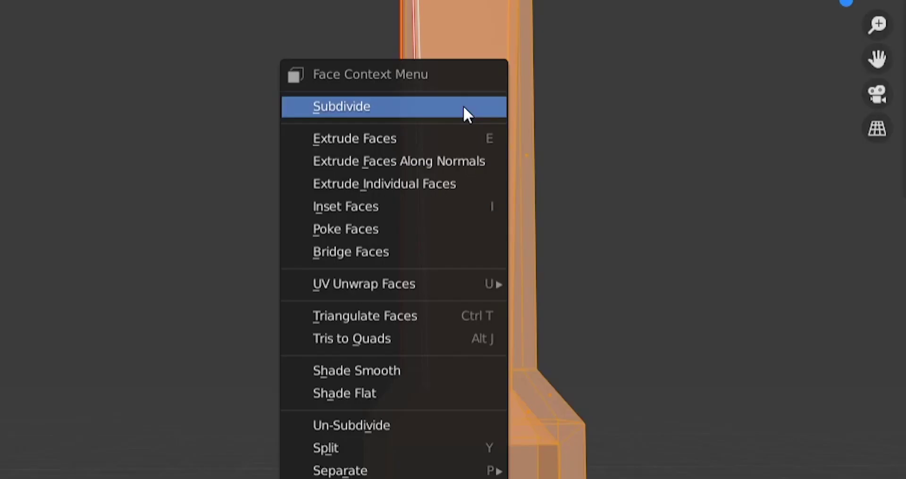
pyautogui.click(359, 109)
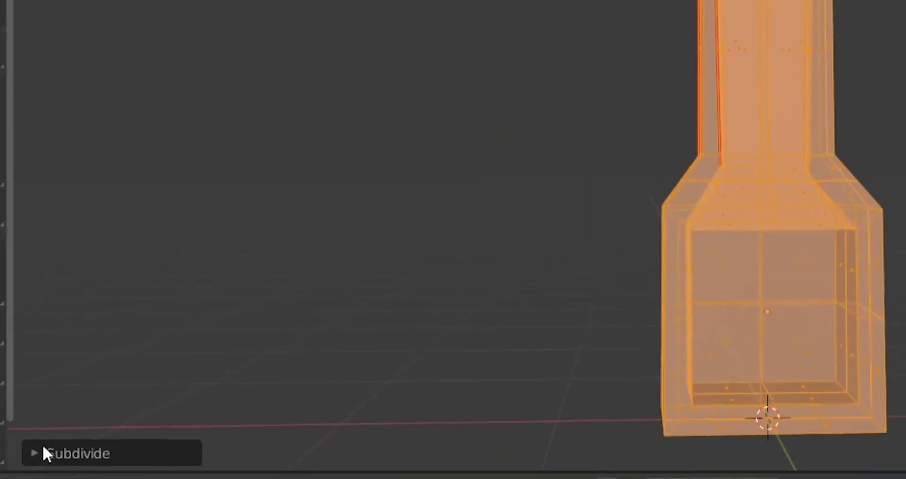
pyautogui.click(73, 425)
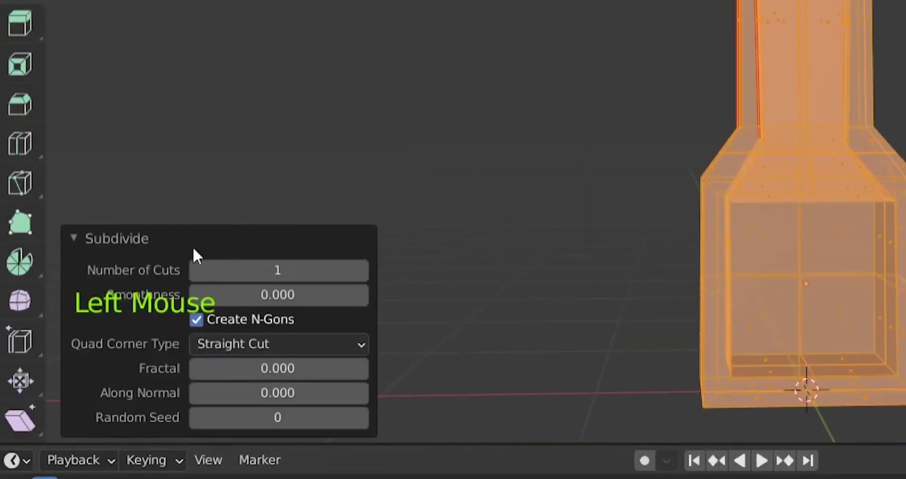
pyautogui.click(362, 270)
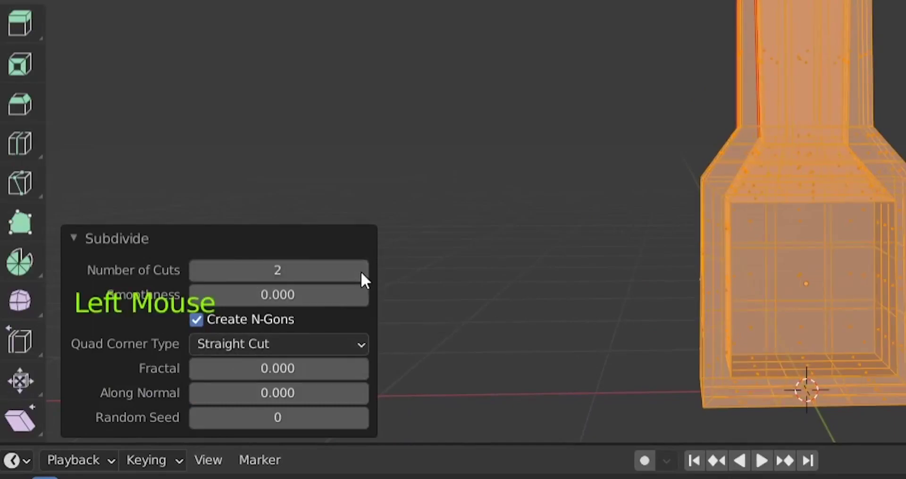
pyautogui.click(462, 314)
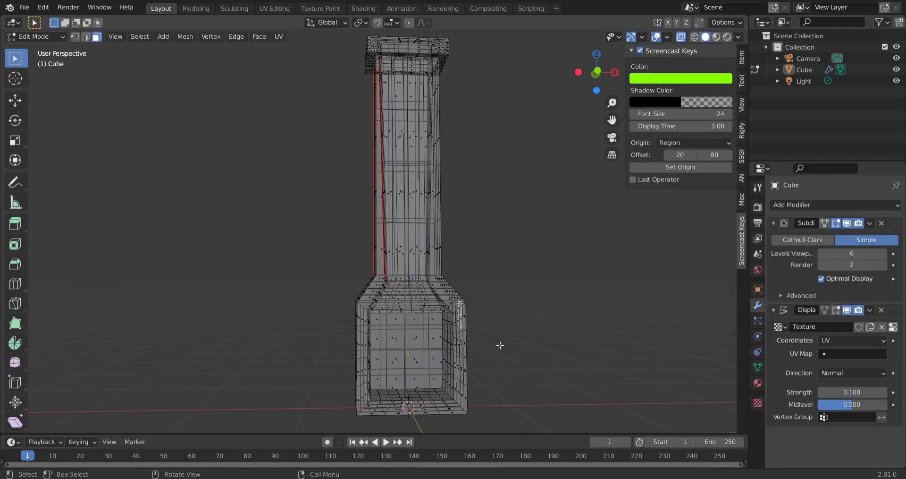
# Examine how the subdivided faces differ in size and density across the chimney's cap, shaft and base.
pyautogui.moveTo(538, 288); pyautogui.dragTo(561, 289, button='middle')
pyautogui.scroll(2, 426, 347)
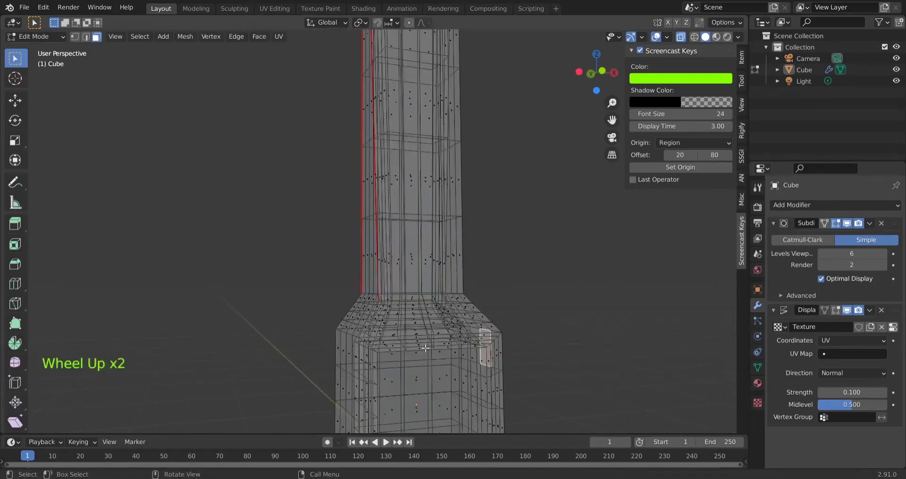
pyautogui.scroll(-2, 476, 290)
pyautogui.moveTo(477, 289); pyautogui.dragTo(427, 160, button='middle')
pyautogui.moveTo(440, 215); pyautogui.dragTo(373, 72, button='middle')
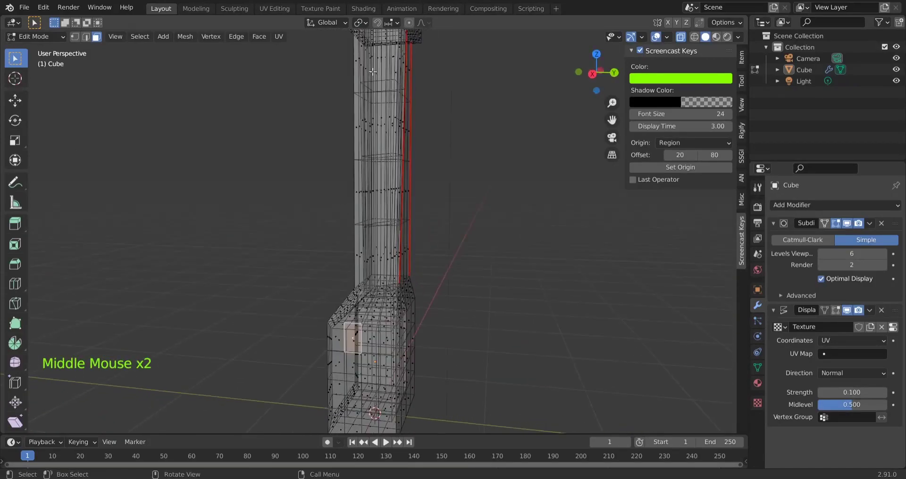
pyautogui.moveTo(424, 84); pyautogui.dragTo(500, 143, button='middle')
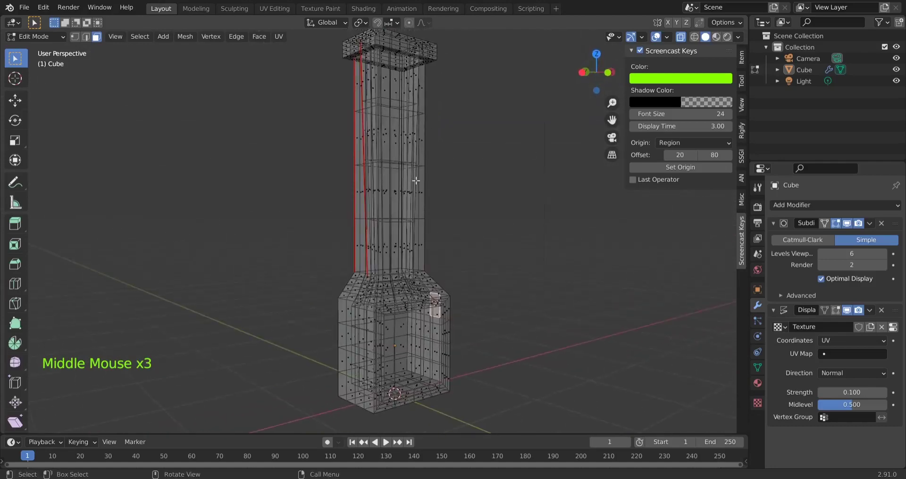
pyautogui.scroll(3, 471, 64)
pyautogui.keyDown('shift'); pyautogui.moveTo(488, 69); pyautogui.dragTo(467, 255, button='middle'); pyautogui.keyUp('shift')
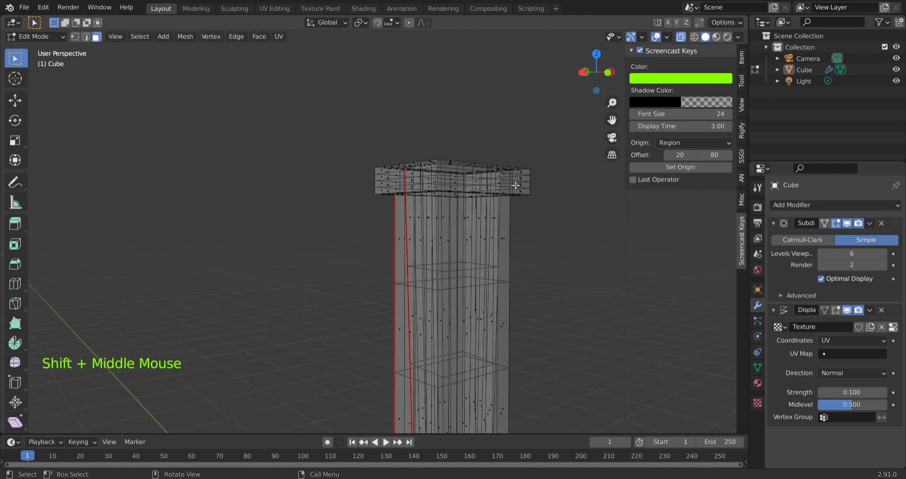
pyautogui.scroll(-4, 551, 300)
pyautogui.scroll(3, 538, 321)
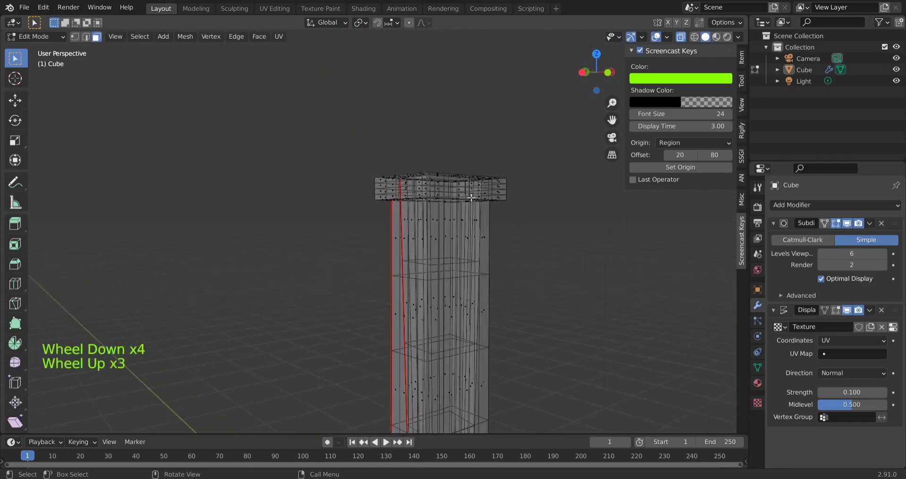
pyautogui.scroll(-1, 529, 223)
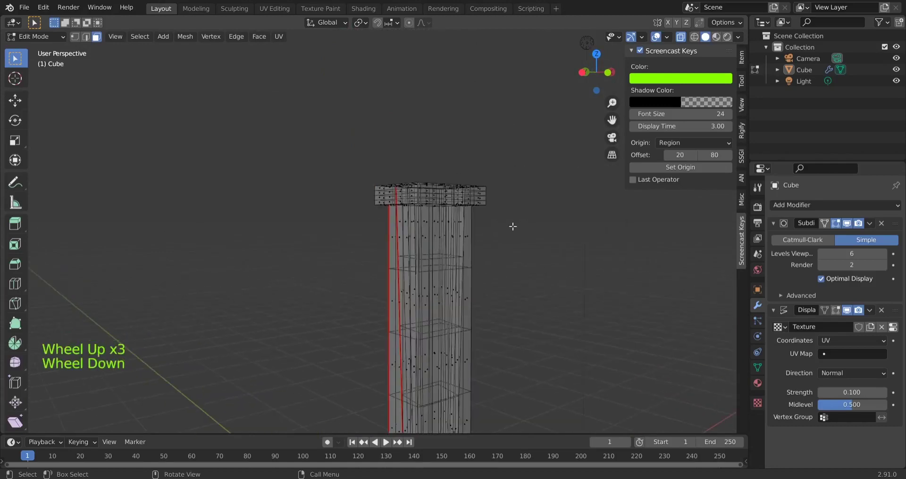
pyautogui.scroll(3, 534, 184)
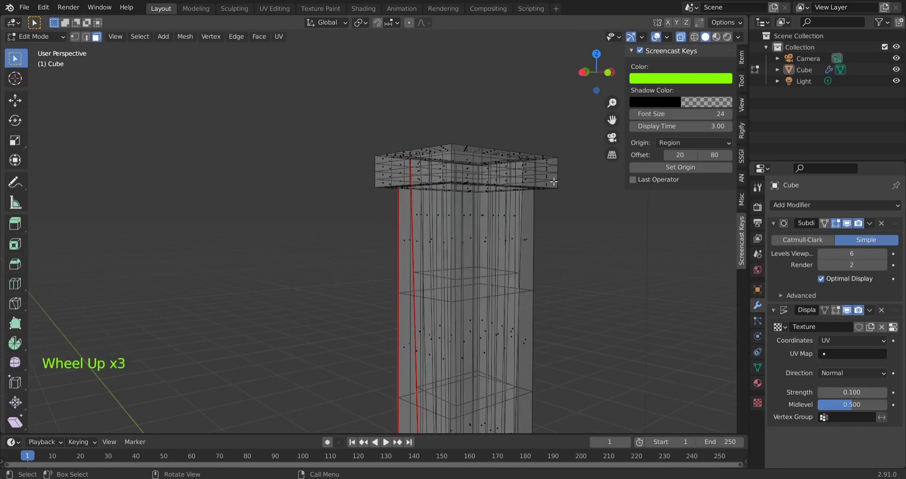
pyautogui.scroll(-4, 557, 236)
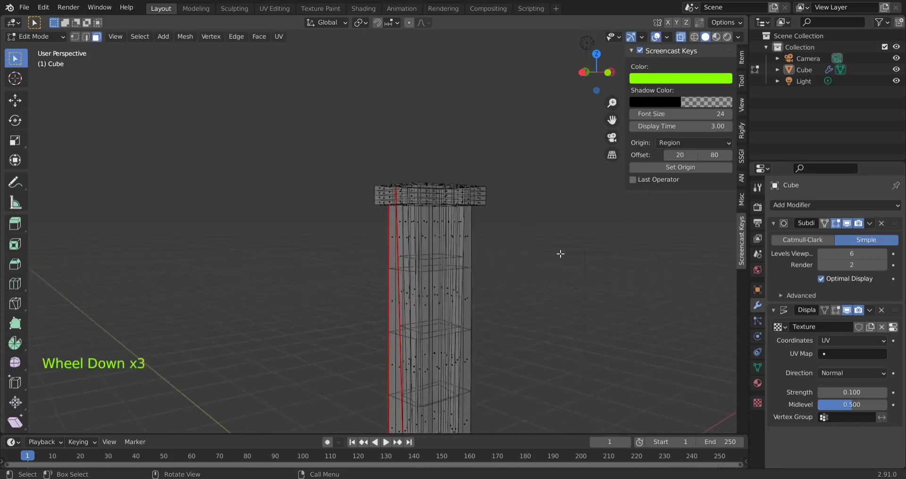
pyautogui.moveTo(508, 356); pyautogui.dragTo(441, 348, button='middle')
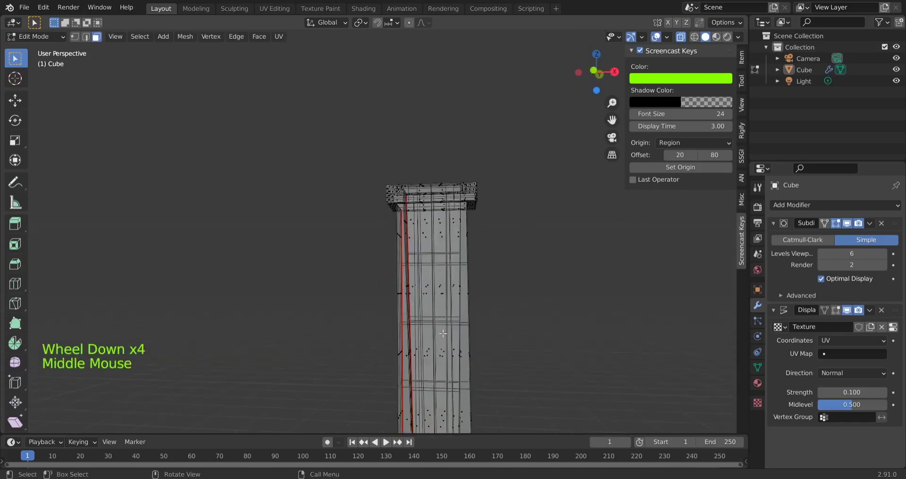
pyautogui.keyDown('shift'); pyautogui.moveTo(496, 401); pyautogui.dragTo(455, 140, button='middle'); pyautogui.keyUp('shift')
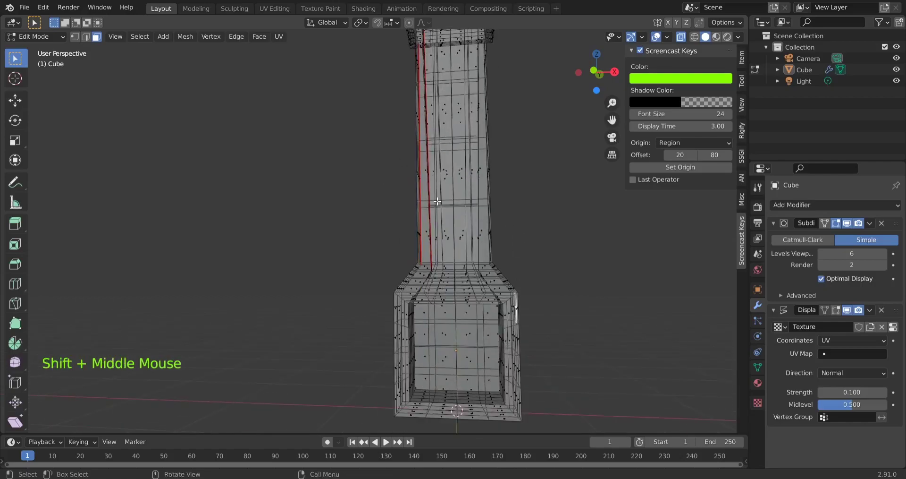
pyautogui.moveTo(572, 393)
pyautogui.mouseDown(button='middle')
pyautogui.moveTo(95, 192)
pyautogui.moveTo(425, 383)
pyautogui.moveTo(590, 397)
pyautogui.moveTo(585, 407)
pyautogui.moveTo(554, 407)
pyautogui.moveTo(597, 402)
pyautogui.moveTo(547, 399)
pyautogui.moveTo(567, 398)
pyautogui.moveTo(557, 397)
pyautogui.mouseUp(button='middle')
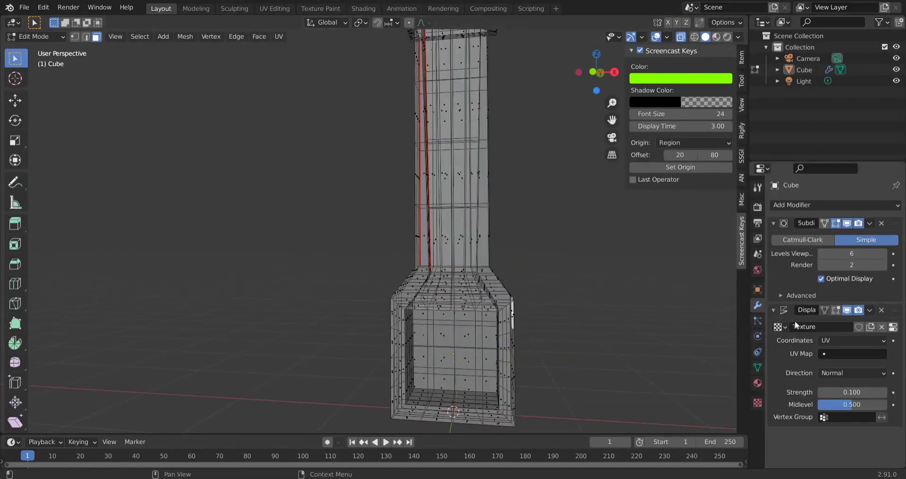
# Return to Object Mode, turn off X-ray display and inspect the stone displacement on the chimney's upper shaft and cap.
pyautogui.click(35, 39)
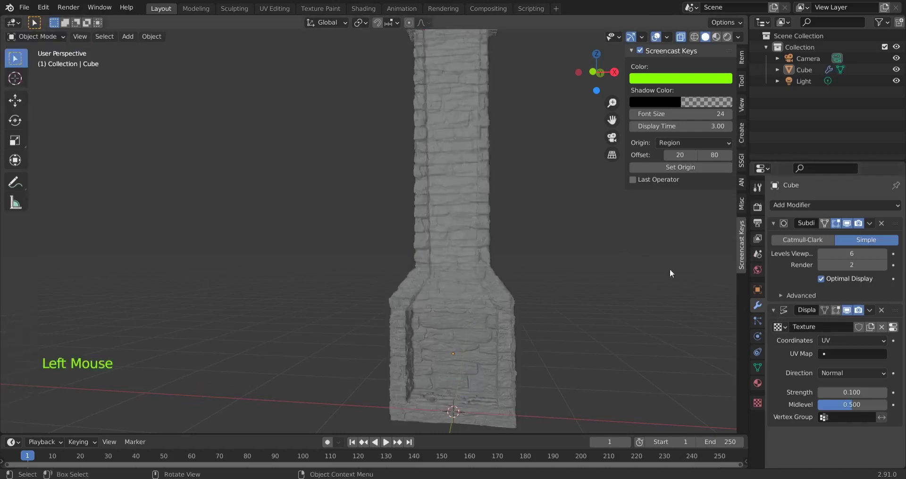
pyautogui.click(681, 38)
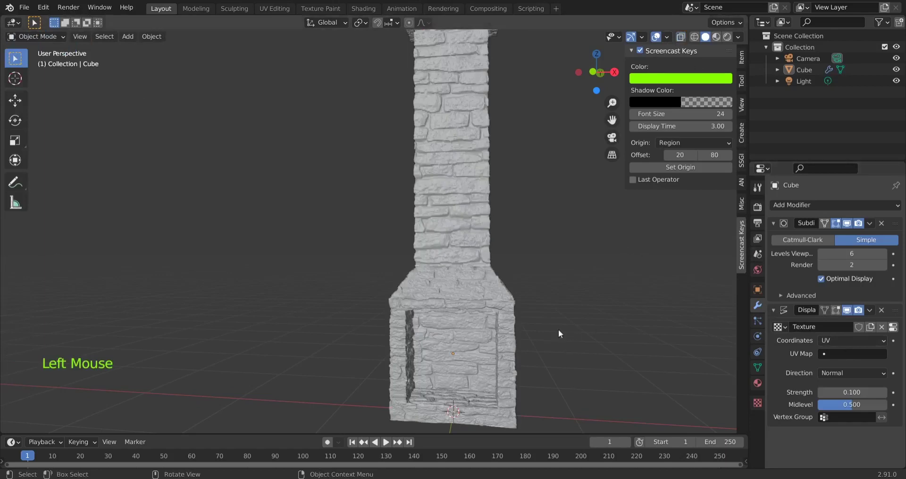
pyautogui.keyDown('shift'); pyautogui.moveTo(466, 101); pyautogui.dragTo(436, 188, button='middle'); pyautogui.keyUp('shift')
pyautogui.scroll(3, 496, 116)
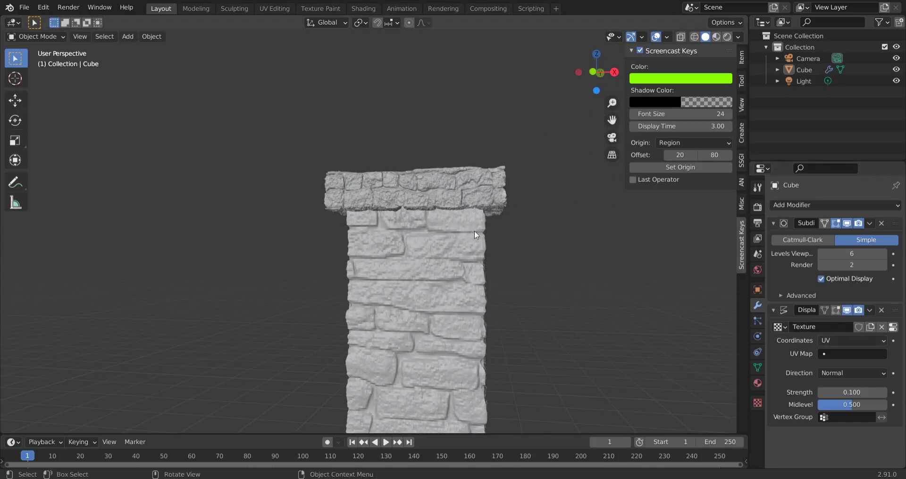
# Undo the mode change and the whole-mesh subdivision of the chimney.
pyautogui.press('ctrl')
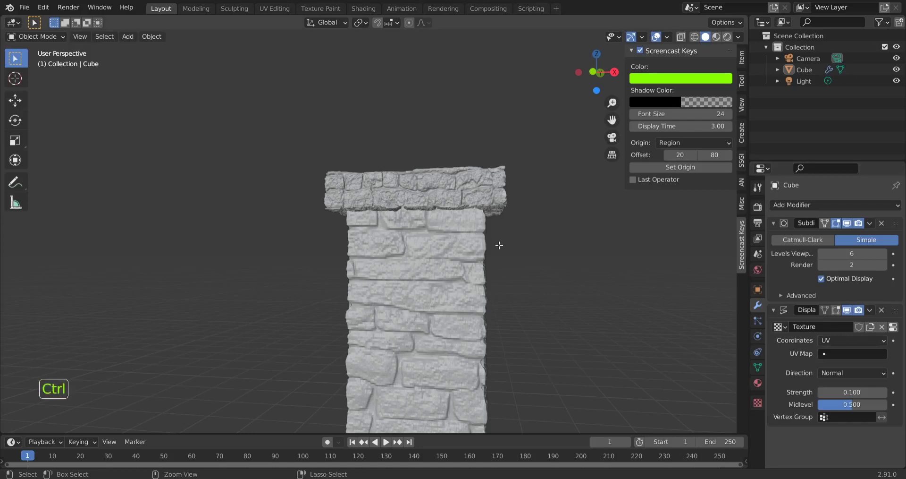
pyautogui.hotkey('ctrl', 'z')
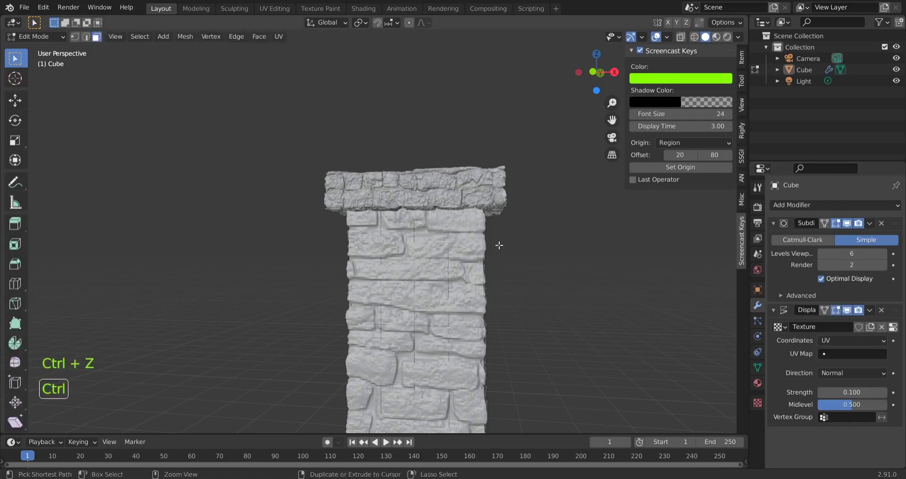
pyautogui.hotkey('ctrl', 'z')
pyautogui.hotkey('ctrl', 'z')
pyautogui.hotkey('ctrl', 'z')
pyautogui.hotkey('ctrl', 'z')
pyautogui.scroll(-3, 518, 291)
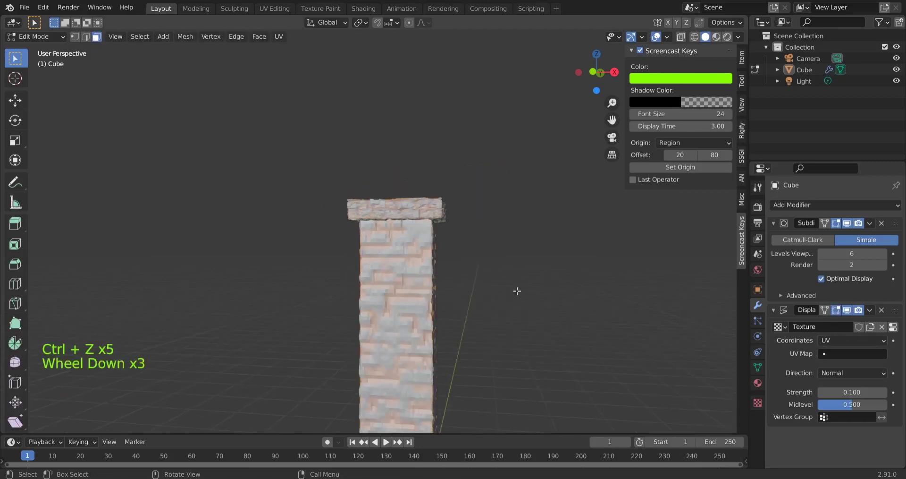
# Hide the Displace modifier's effect in Edit Mode so the chimney's plain base mesh can be edited.
pyautogui.click(839, 311)
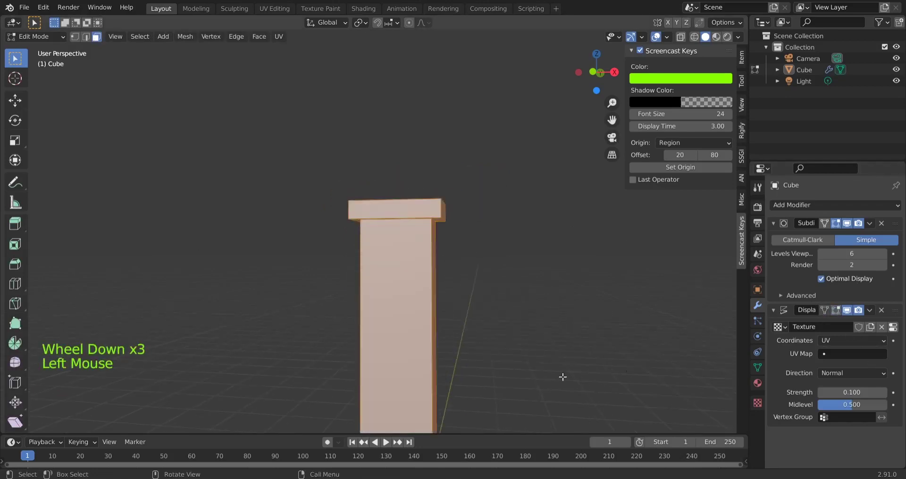
pyautogui.keyDown('shift'); pyautogui.moveTo(494, 420); pyautogui.dragTo(406, 151, button='middle'); pyautogui.keyUp('shift')
pyautogui.moveTo(474, 236); pyautogui.dragTo(446, 244, button='middle')
pyautogui.hotkey('ctrl', 'r')
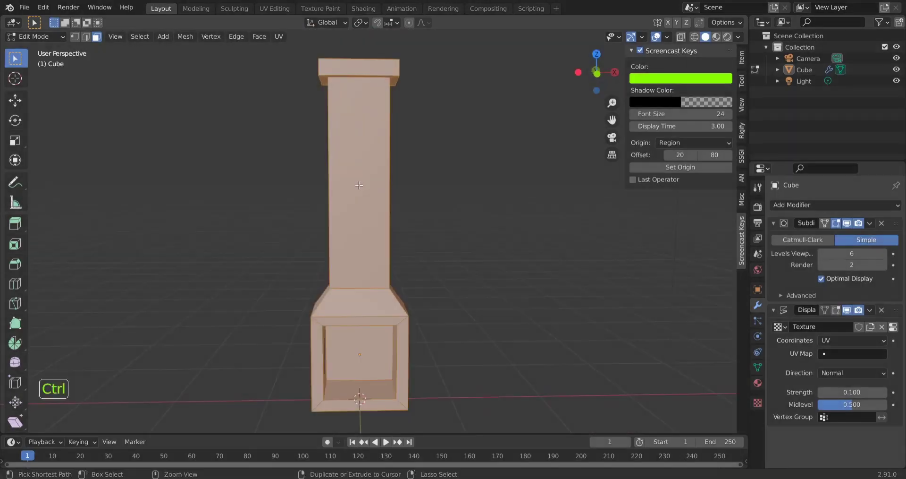
pyautogui.hotkey('ctrl', 'r')
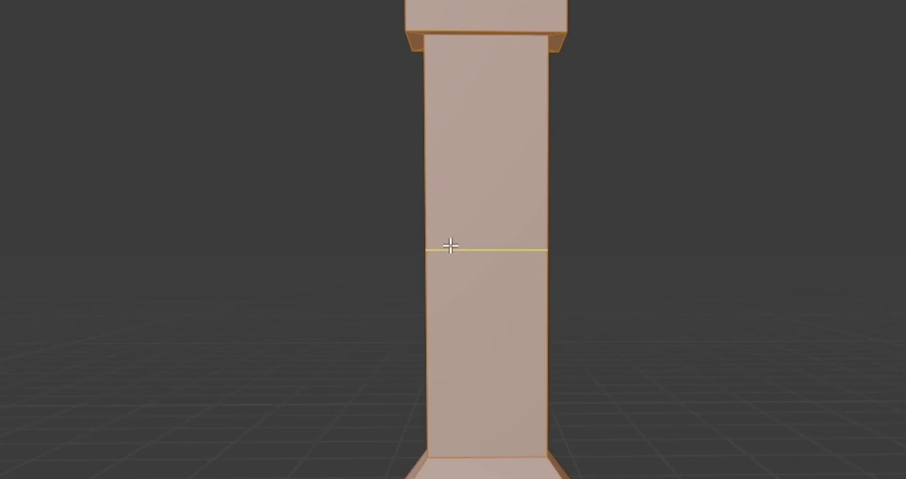
pyautogui.scroll(8, 451, 245)
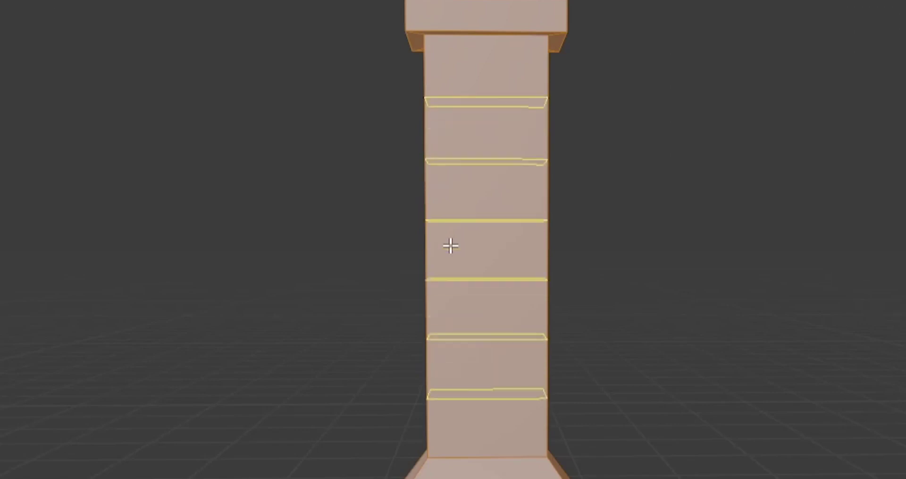
pyautogui.scroll(9, 451, 245)
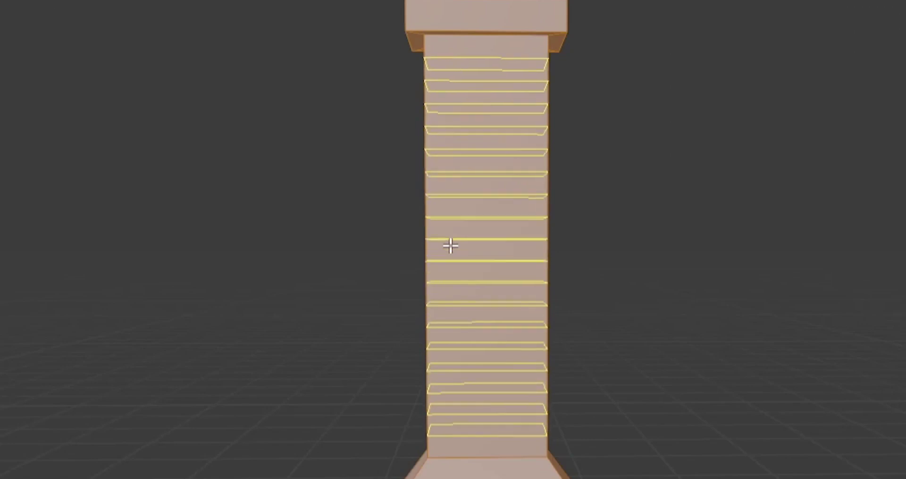
pyautogui.scroll(2, 451, 245)
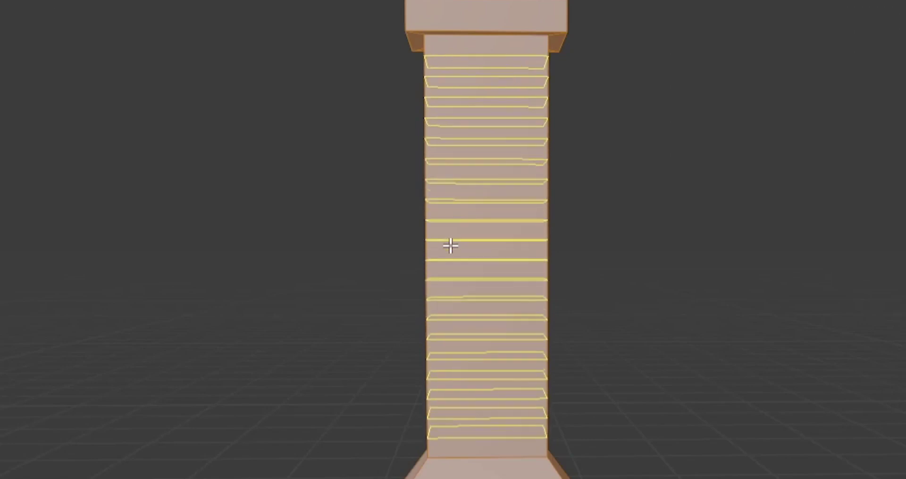
pyautogui.scroll(2, 451, 246)
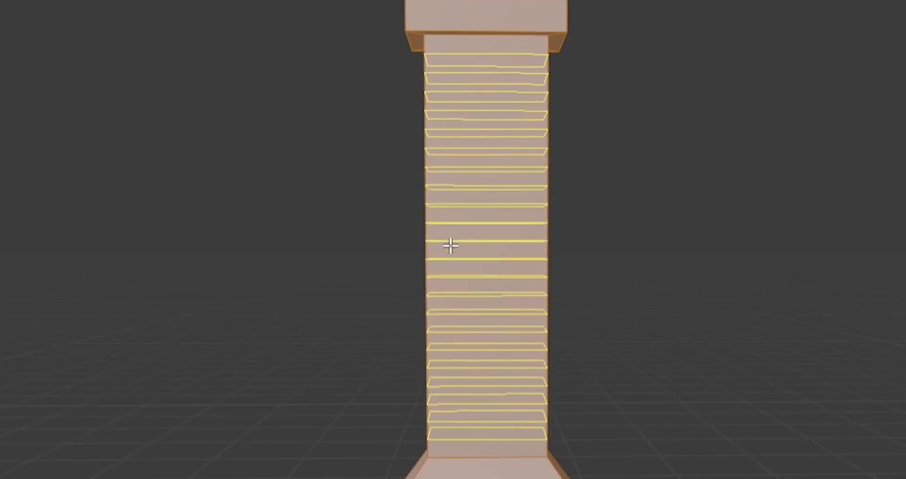
pyautogui.press('Escape')
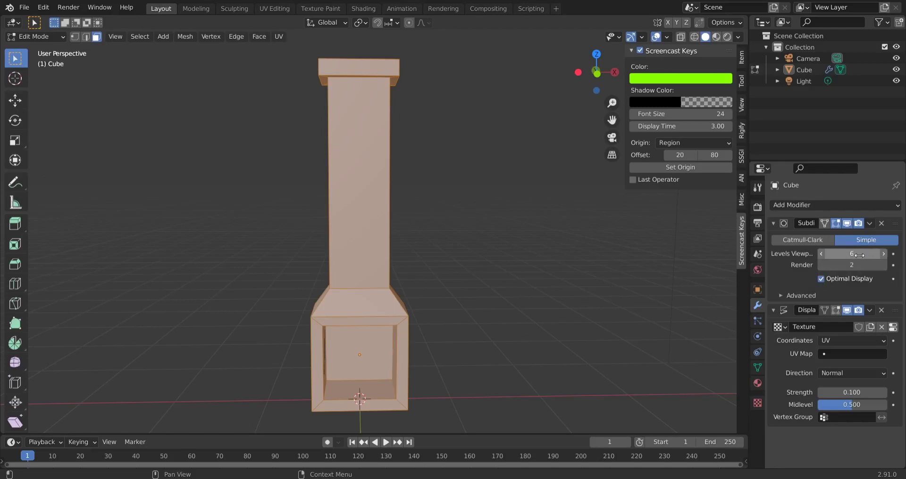
# Lower the Subdivision modifier's viewport levels to 2.
pyautogui.click(823, 253)
pyautogui.click(823, 253)
pyautogui.click(823, 253)
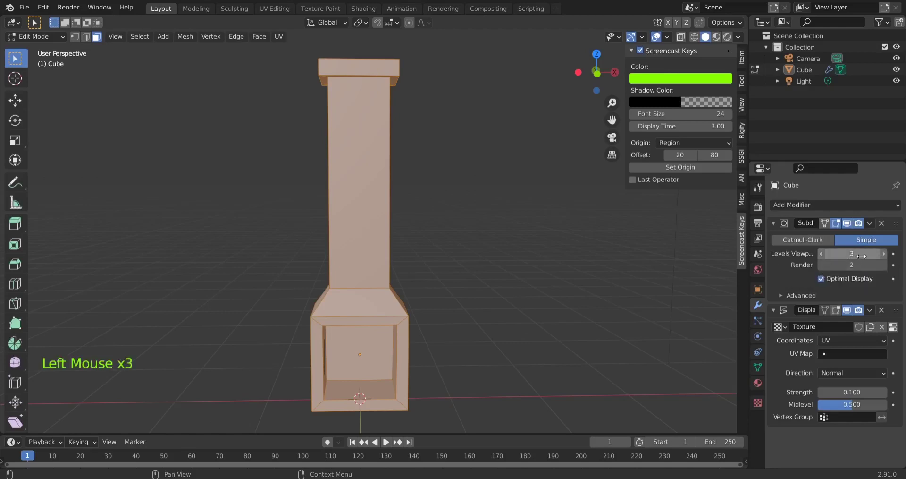
pyautogui.click(822, 253)
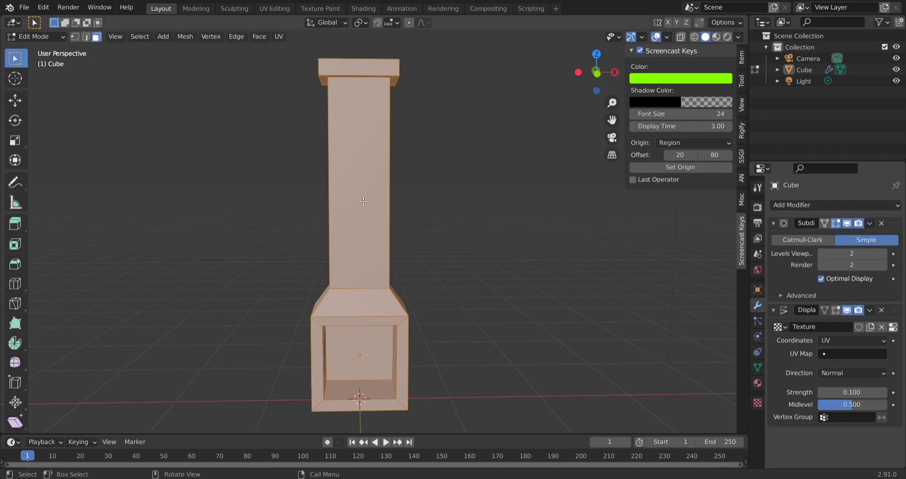
# Add 20 evenly spaced horizontal loop cuts along the chimney's tall shaft, with a slide factor of 0.
pyautogui.moveTo(363, 201); pyautogui.dragTo(392, 203, button='middle')
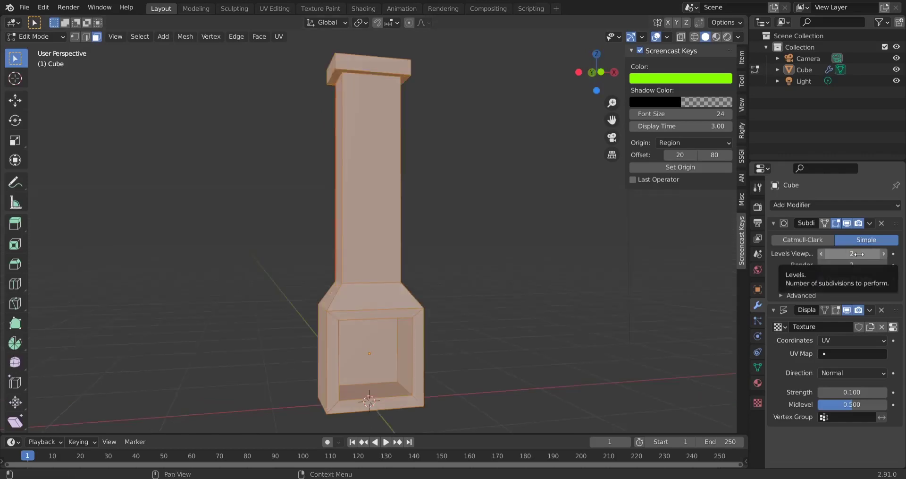
pyautogui.press('ctrl')
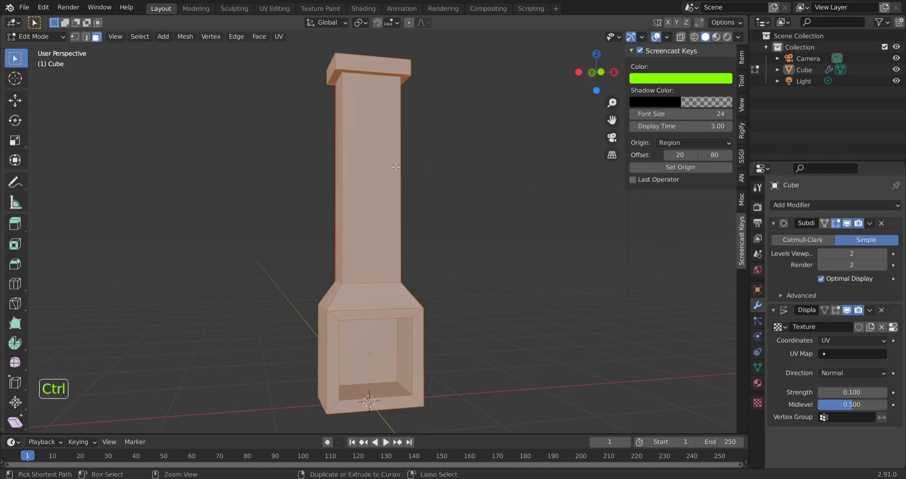
pyautogui.hotkey('ctrl', 'r')
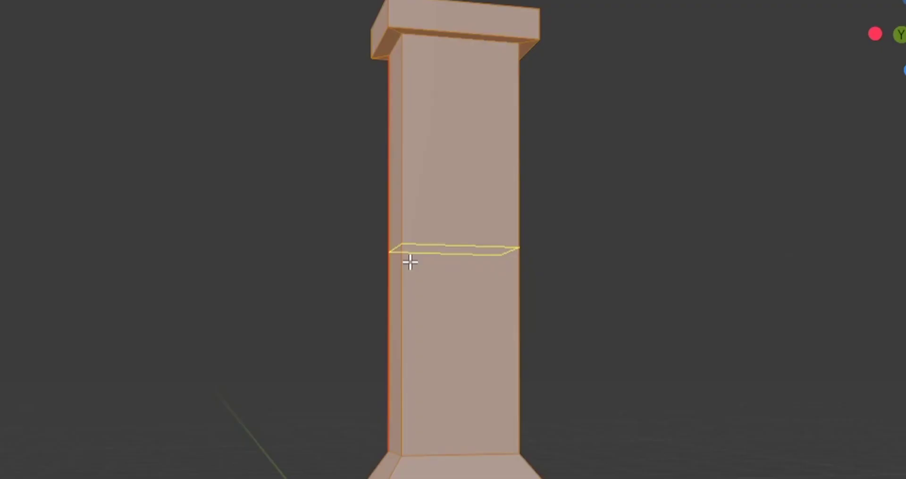
pyautogui.scroll(15, 410, 262)
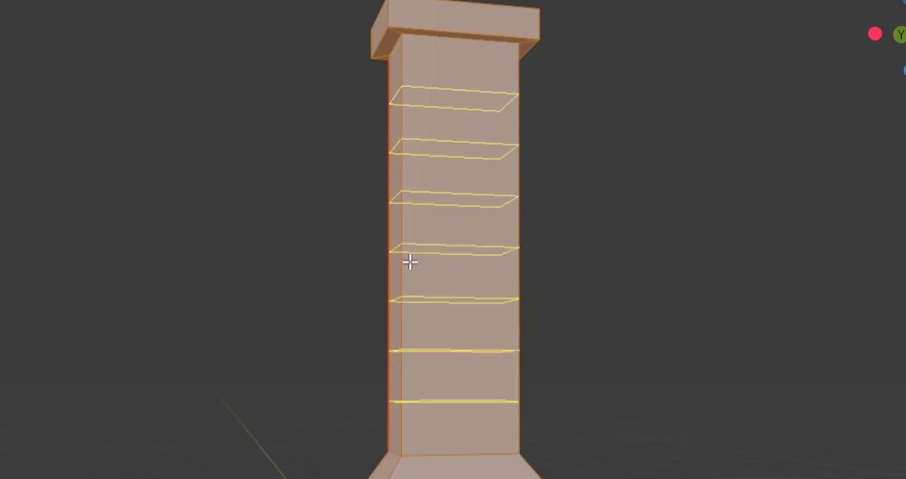
pyautogui.scroll(3, 411, 262)
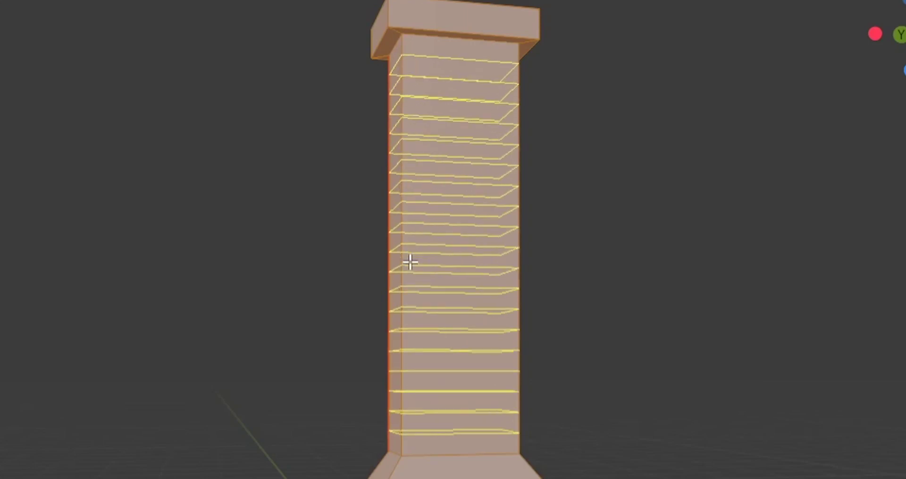
pyautogui.scroll(2, 410, 262)
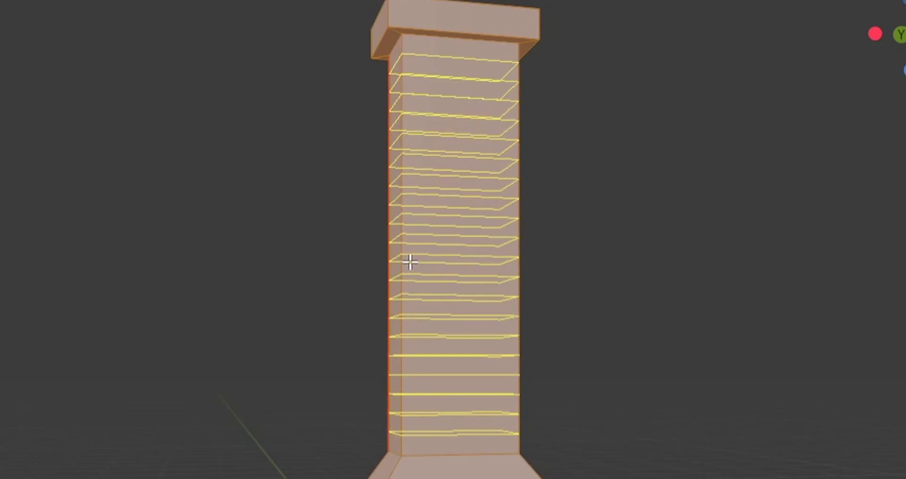
pyautogui.click(410, 262)
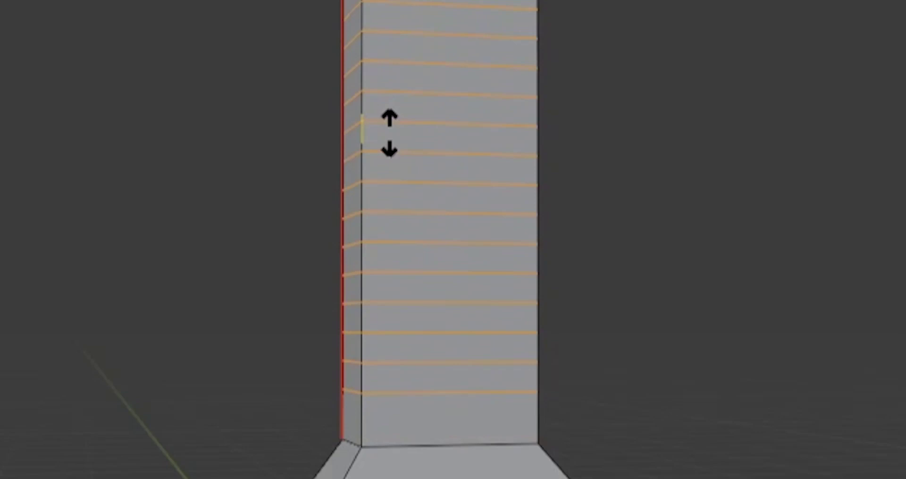
pyautogui.click(390, 132)
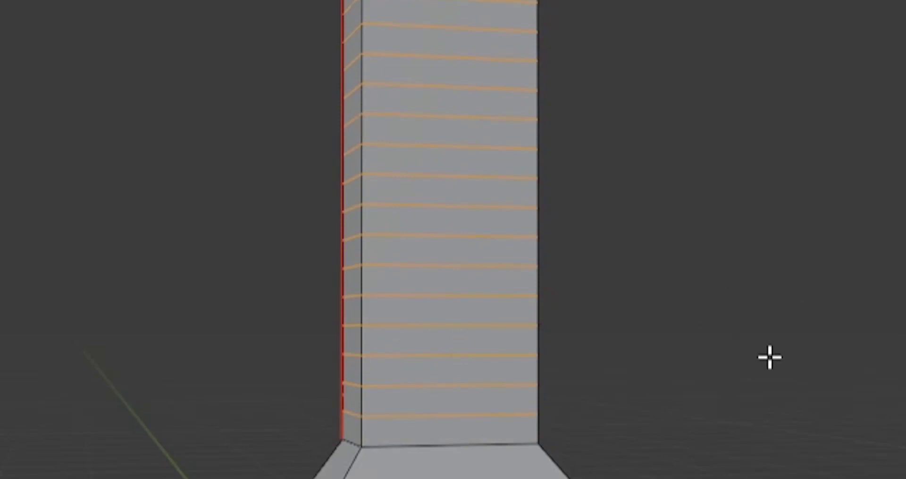
# Add one horizontal loop cut around the middle of the chimney's cap and deselect it.
pyautogui.moveTo(770, 373); pyautogui.dragTo(742, 442, button='middle')
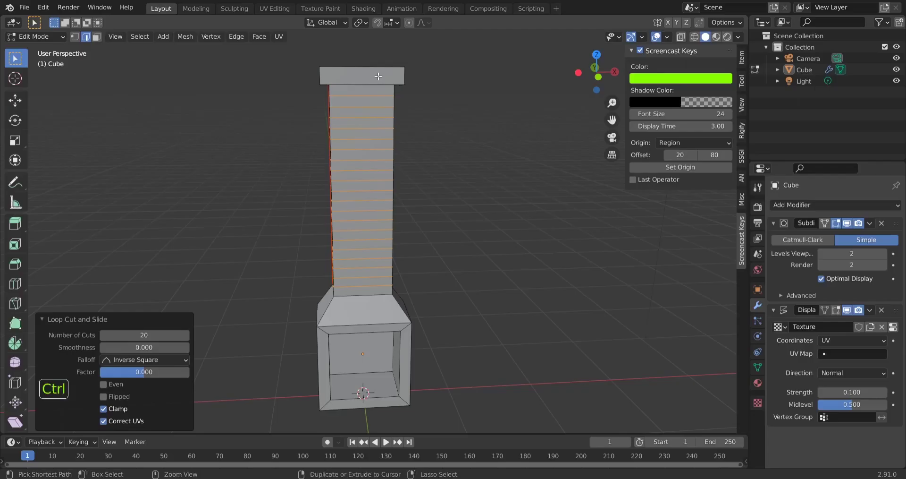
pyautogui.hotkey('ctrl', 'r')
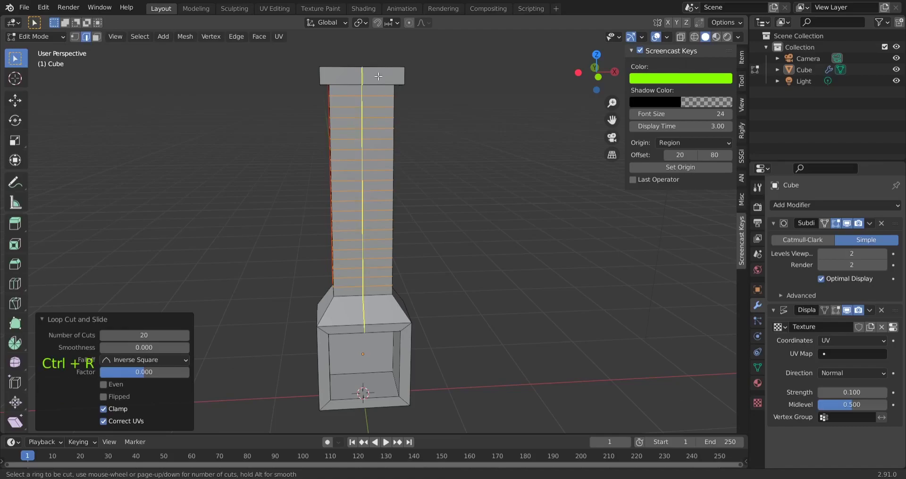
pyautogui.click(330, 76)
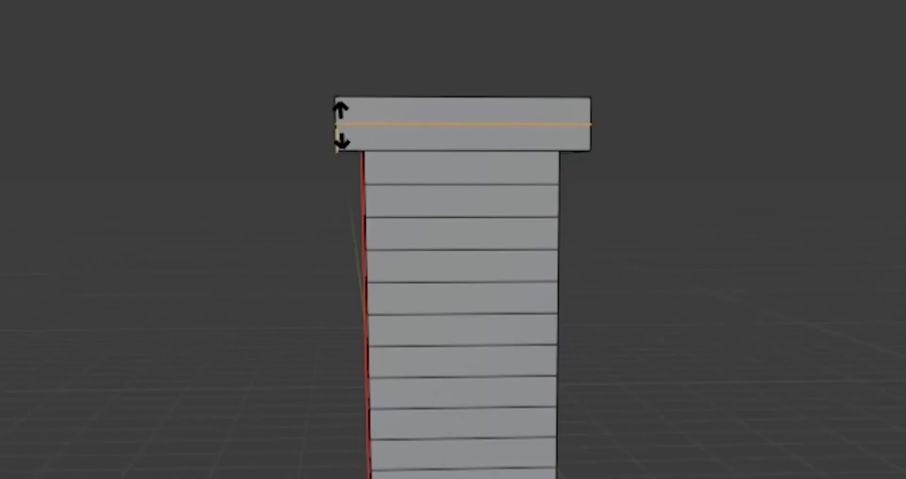
pyautogui.click(342, 125)
pyautogui.click(187, 372)
pyautogui.moveTo(187, 372); pyautogui.dragTo(152, 281, button='middle')
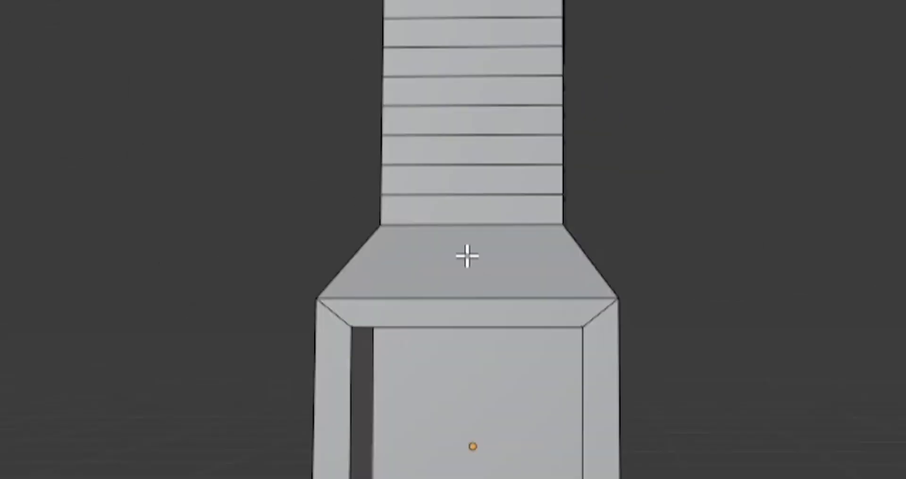
pyautogui.hotkey('ctrl', 'r')
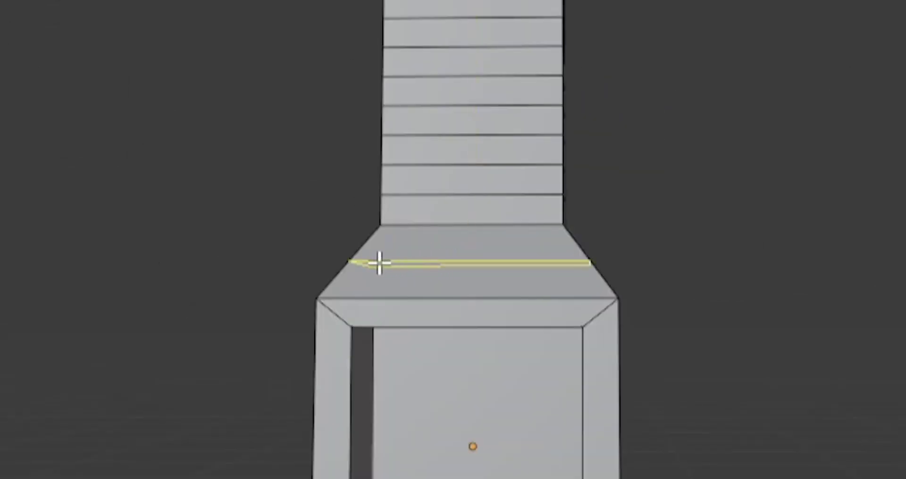
pyautogui.scroll(1, 380, 263)
pyautogui.scroll(1, 380, 263)
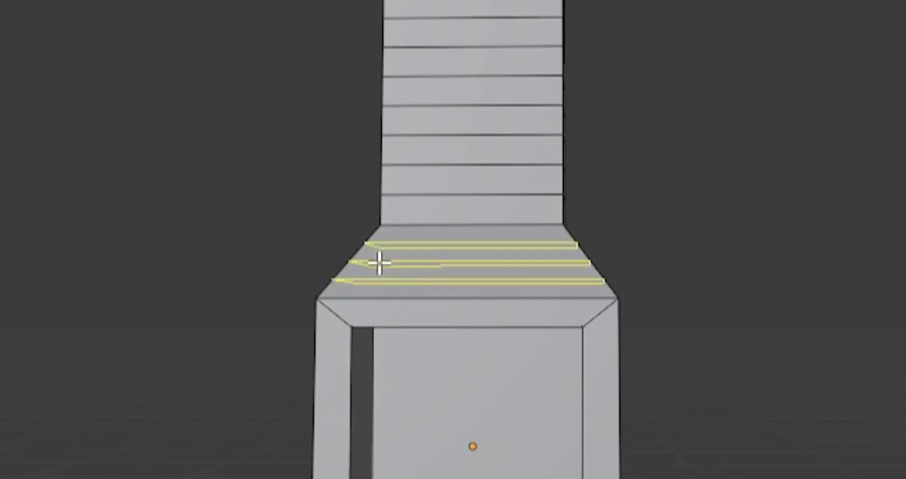
pyautogui.scroll(-1, 380, 263)
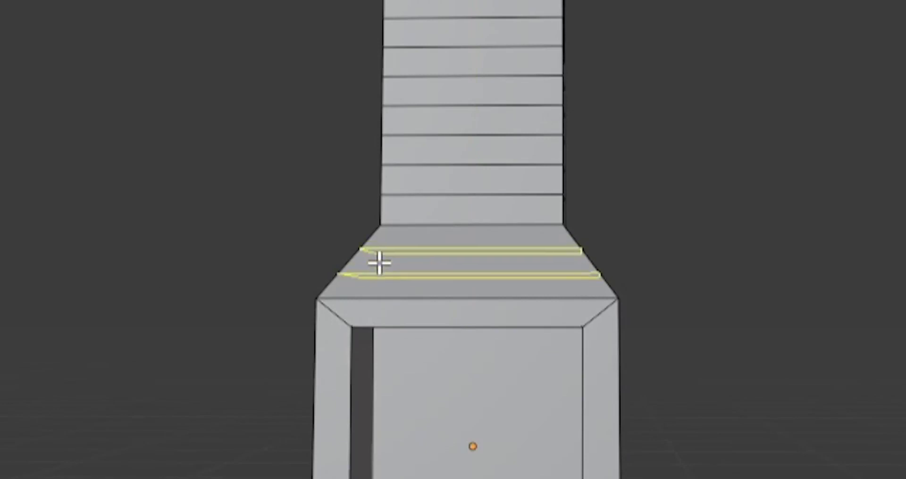
pyautogui.press('Escape')
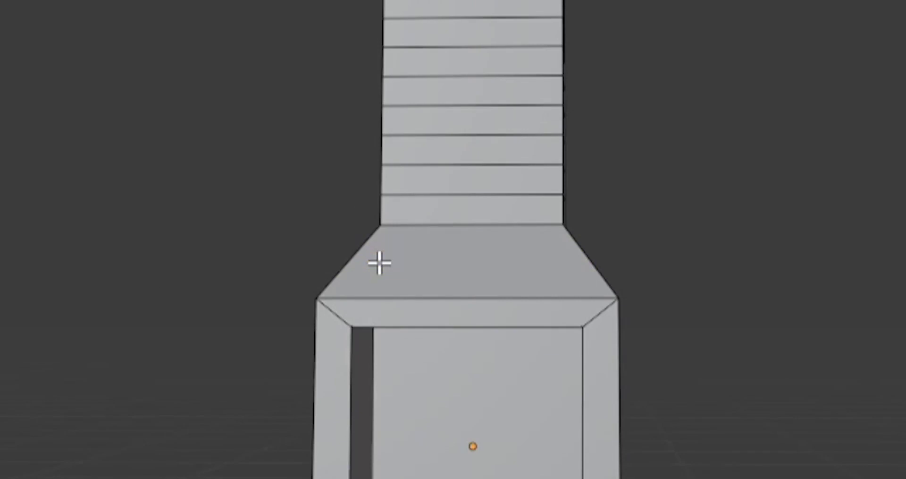
# Add two evenly spaced horizontal loop cuts around the sloped section between the shaft and the base.
pyautogui.hotkey('ctrl', 'r')
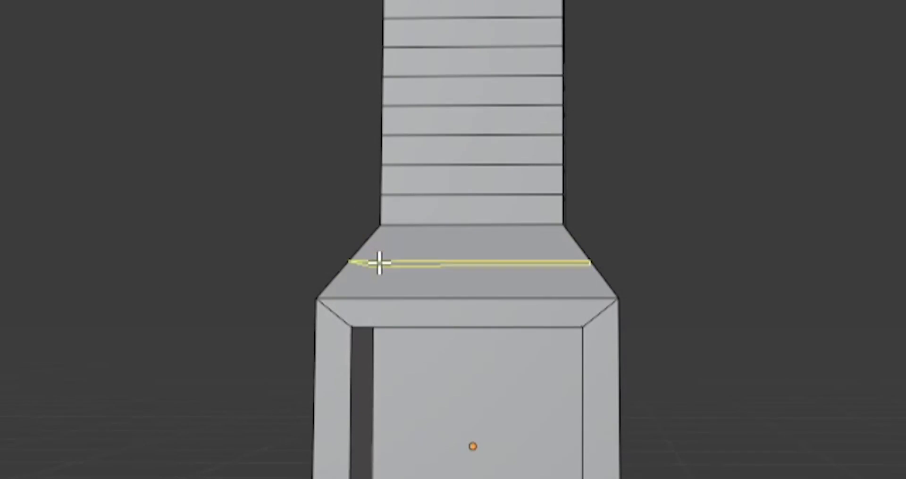
pyautogui.scroll(1, 380, 263)
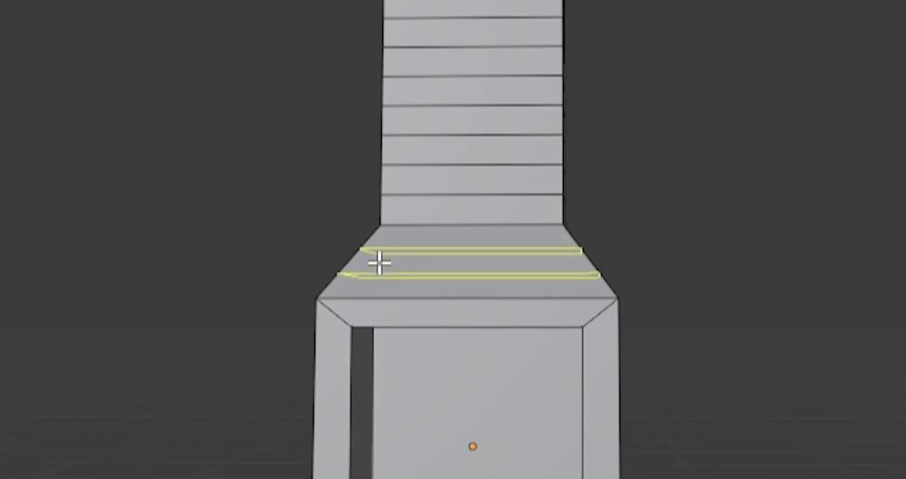
pyautogui.click(380, 263)
pyautogui.click(379, 263)
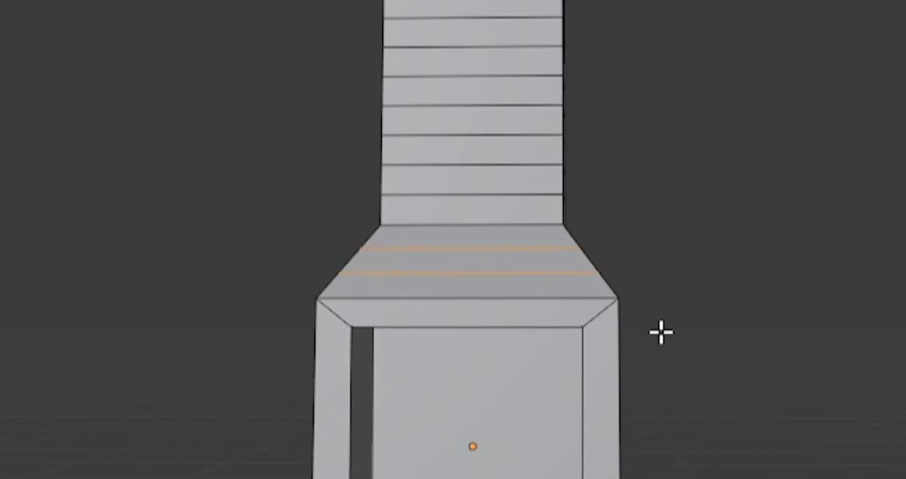
# Add ten evenly spaced horizontal loop cuts around the chimney's base block, leaving them centred without sliding.
pyautogui.moveTo(662, 332); pyautogui.dragTo(899, 279, button='middle')
pyautogui.keyDown('shift'); pyautogui.moveTo(609, 451); pyautogui.dragTo(650, 298, button='middle'); pyautogui.keyUp('shift')
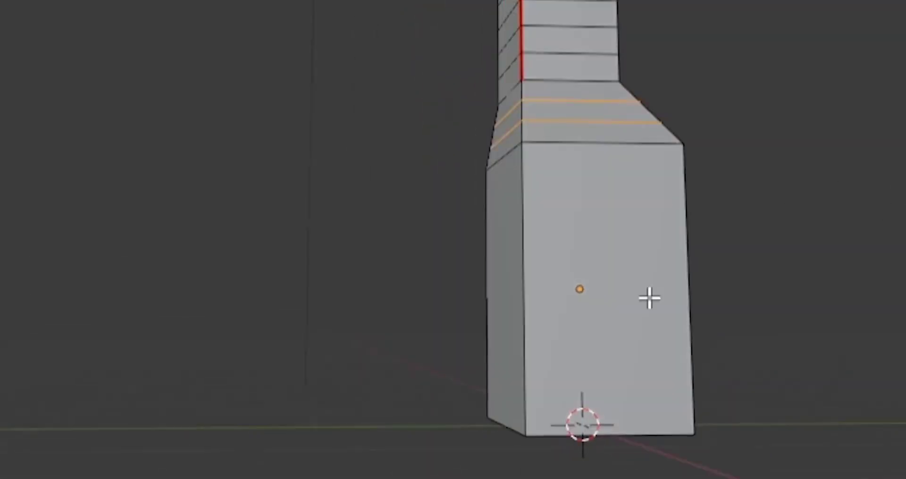
pyautogui.scroll(3, 650, 298)
pyautogui.keyDown('shift'); pyautogui.moveTo(725, 422); pyautogui.dragTo(612, 201, button='middle'); pyautogui.keyUp('shift')
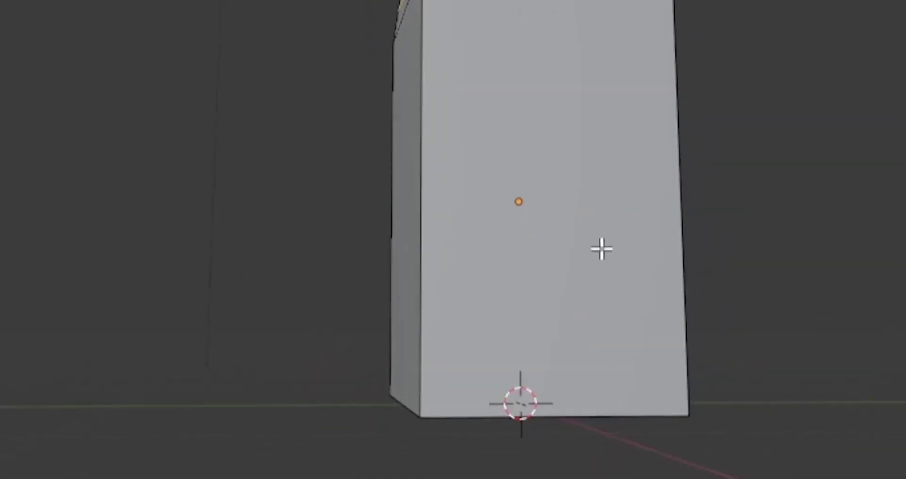
pyautogui.moveTo(601, 249); pyautogui.dragTo(577, 286, button='middle')
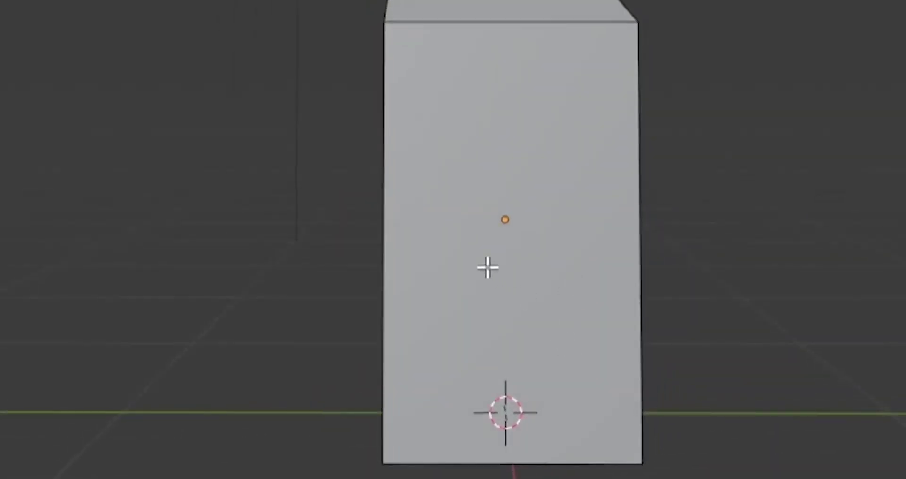
pyautogui.hotkey('ctrl', 'r')
pyautogui.scroll(13, 456, 255)
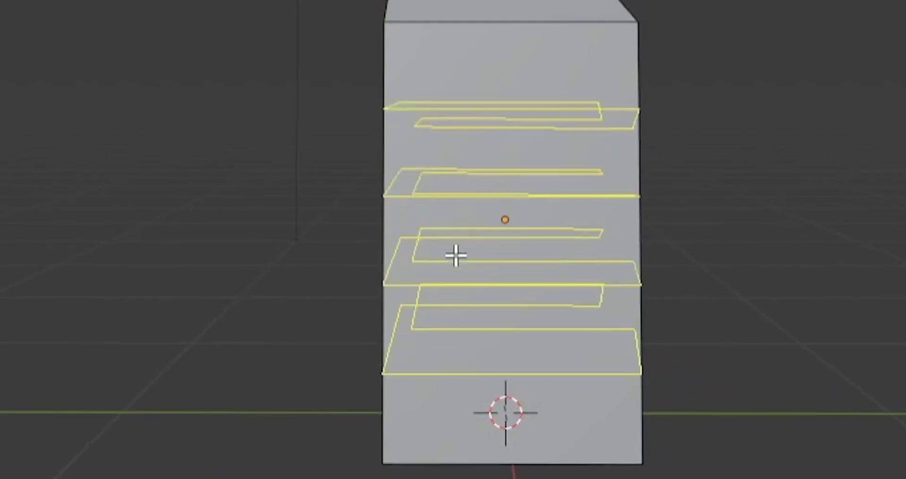
pyautogui.scroll(-1, 455, 256)
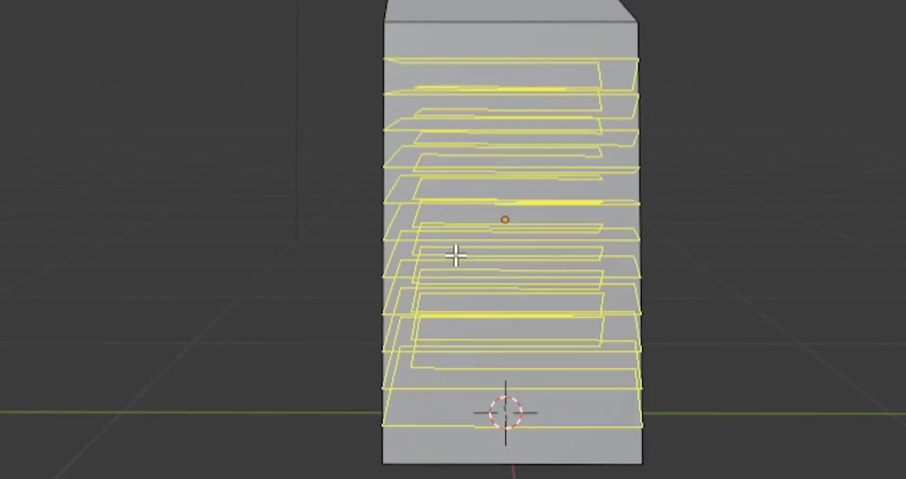
pyautogui.scroll(2, 455, 255)
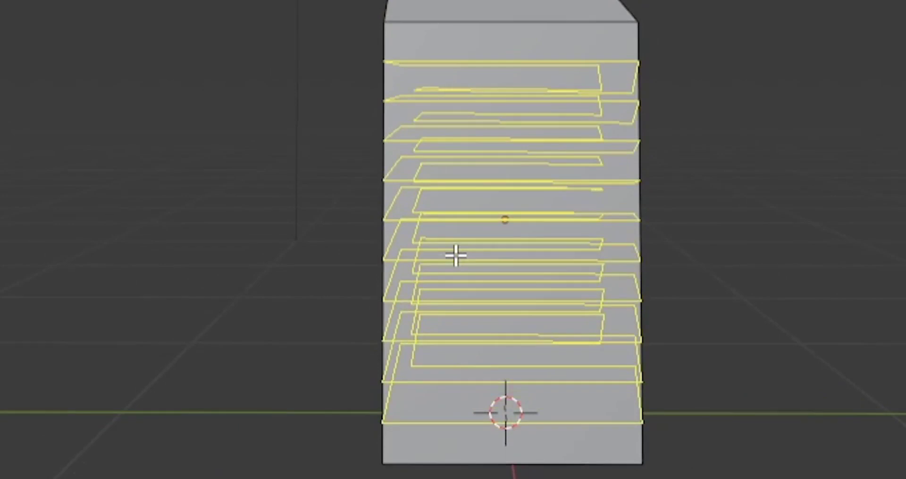
pyautogui.click(456, 255)
pyautogui.rightClick(455, 254)
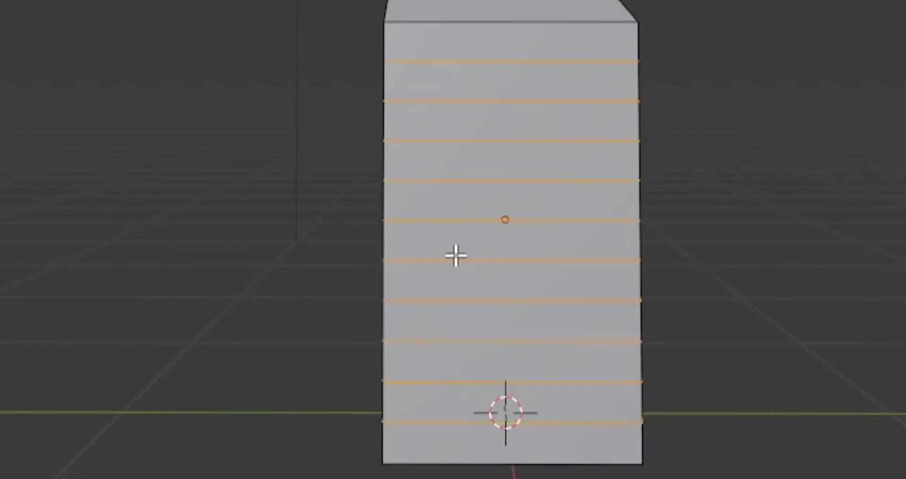
# Add six evenly spaced vertical loop cuts up the chimney's front, through the shaft and sloped section, keeping them centred without sliding.
pyautogui.moveTo(810, 268); pyautogui.dragTo(102, 307, button='middle')
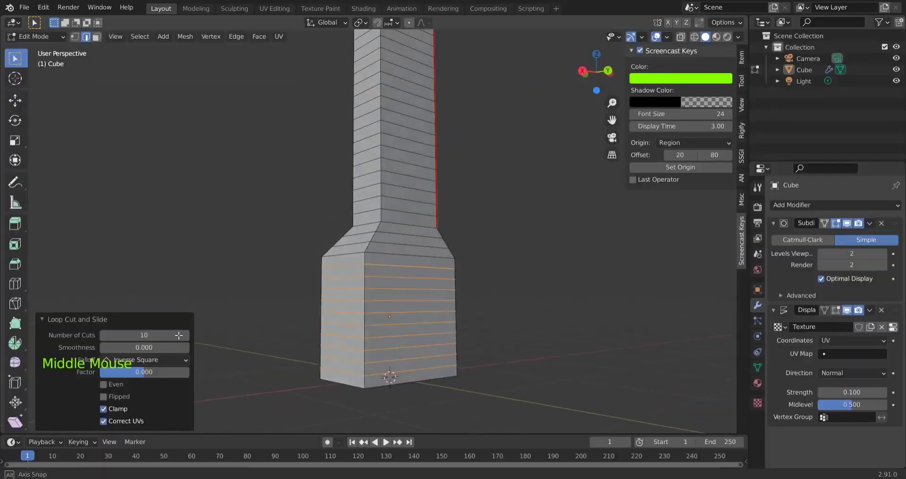
pyautogui.moveTo(179, 334); pyautogui.dragTo(361, 330, button='middle')
pyautogui.hotkey('ctrl', 'r')
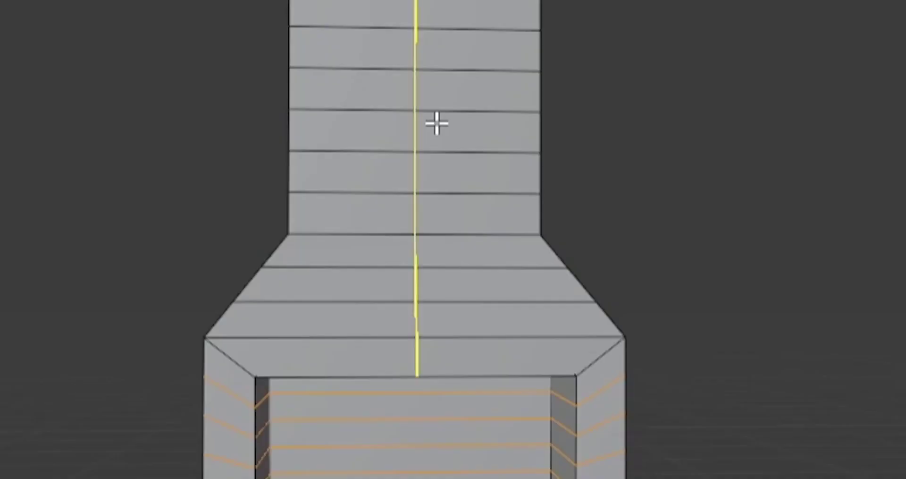
pyautogui.scroll(10, 437, 123)
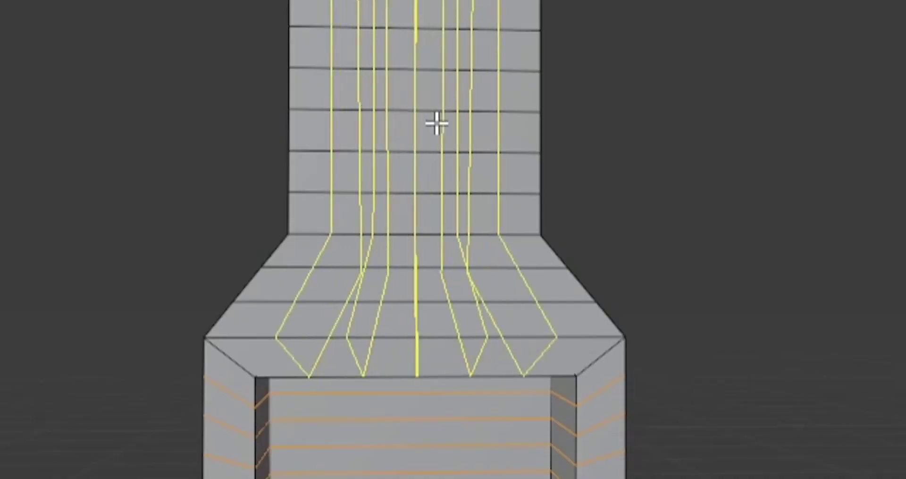
pyautogui.scroll(1, 436, 124)
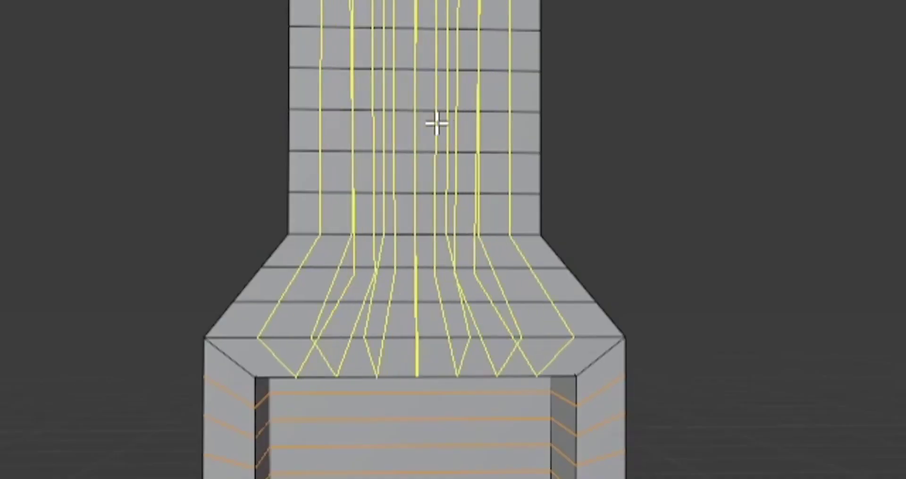
pyautogui.scroll(-2, 437, 124)
pyautogui.scroll(1, 436, 124)
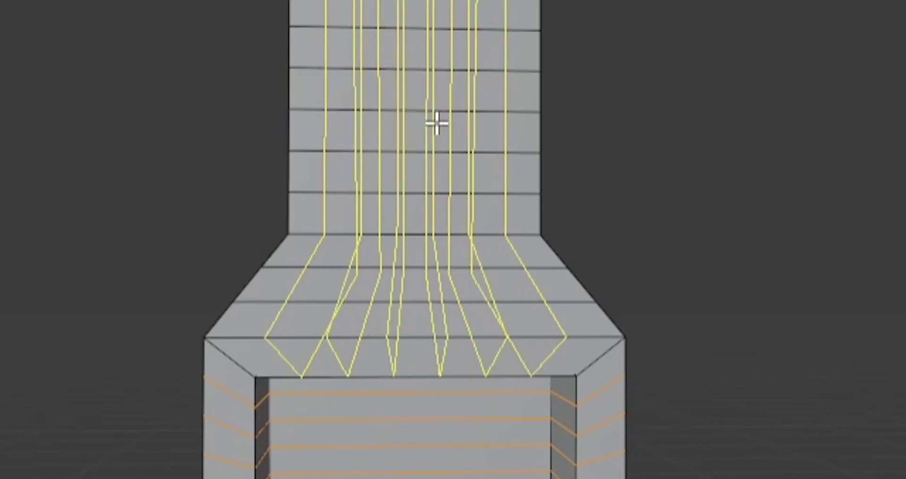
pyautogui.scroll(1, 436, 124)
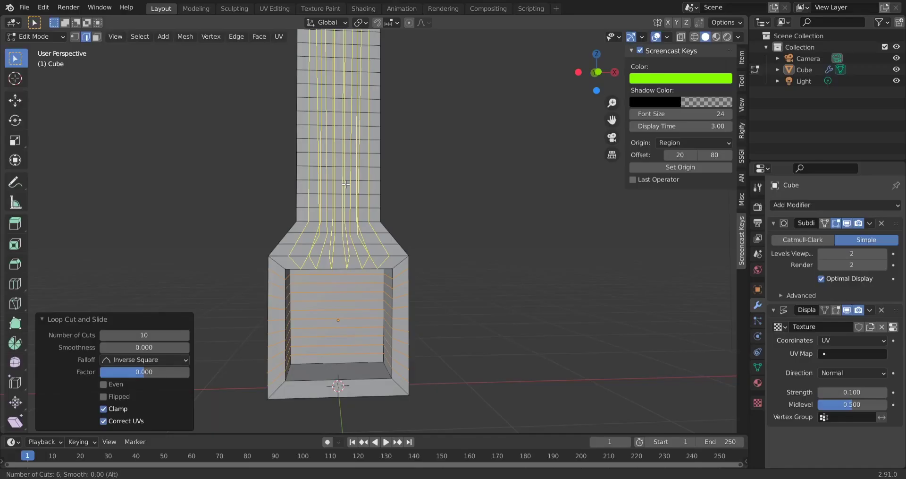
pyautogui.click(346, 184)
pyautogui.rightClick(346, 184)
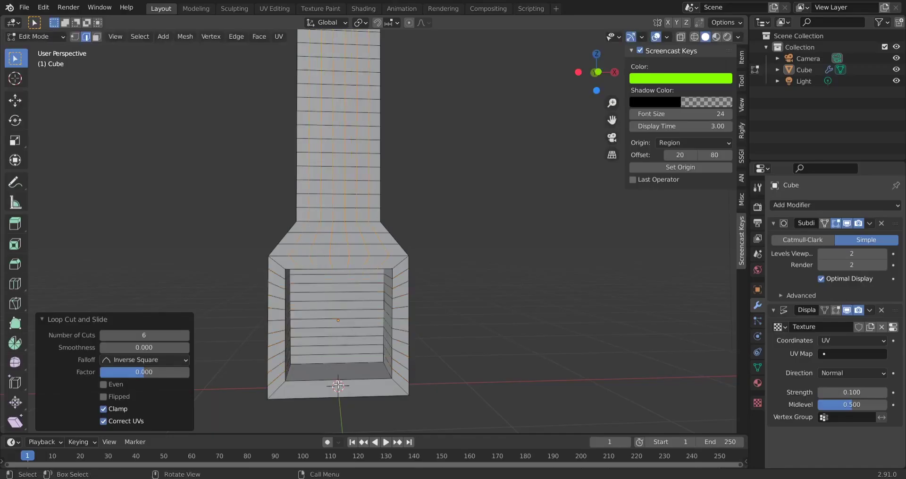
# Add six evenly spaced vertical loop cuts through the bottom rim, interior and back of the chimney, keeping them centred without sliding.
pyautogui.moveTo(495, 343); pyautogui.dragTo(473, 308, button='middle')
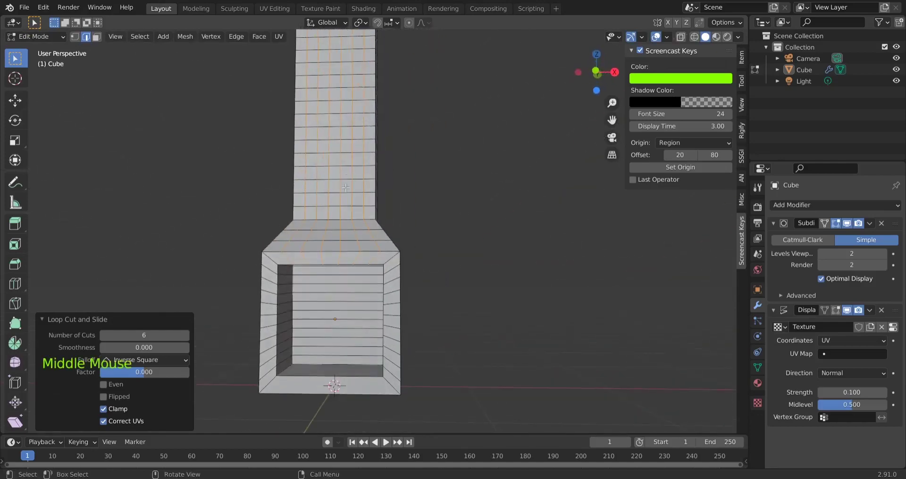
pyautogui.moveTo(447, 222); pyautogui.dragTo(329, 74, button='middle')
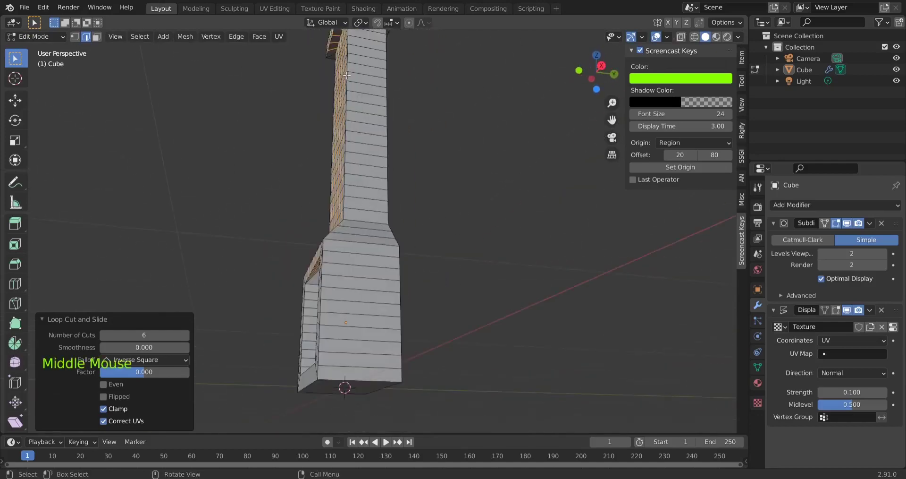
pyautogui.moveTo(415, 96); pyautogui.dragTo(276, 105, button='middle')
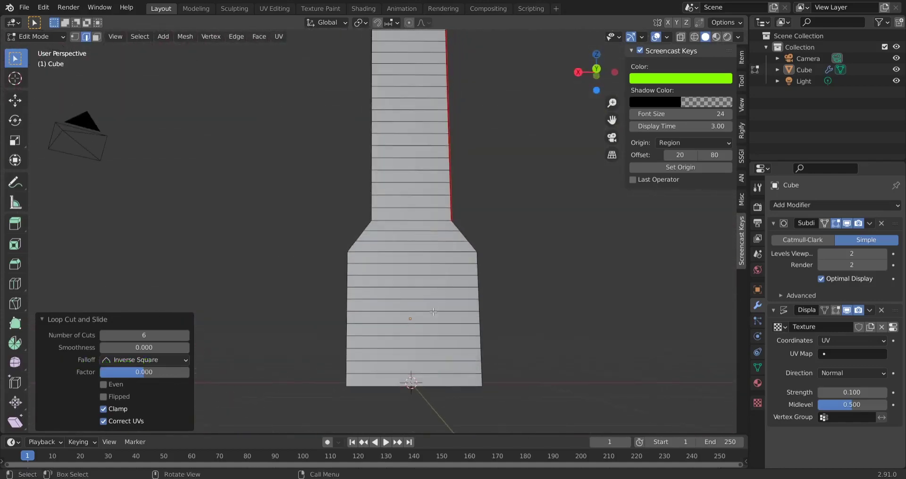
pyautogui.moveTo(434, 312); pyautogui.dragTo(502, 250, button='middle')
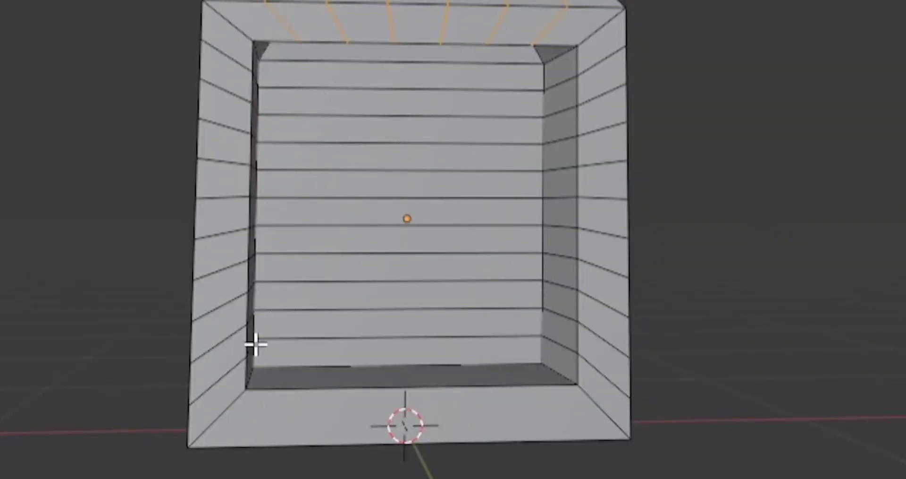
pyautogui.hotkey('ctrl', 'r')
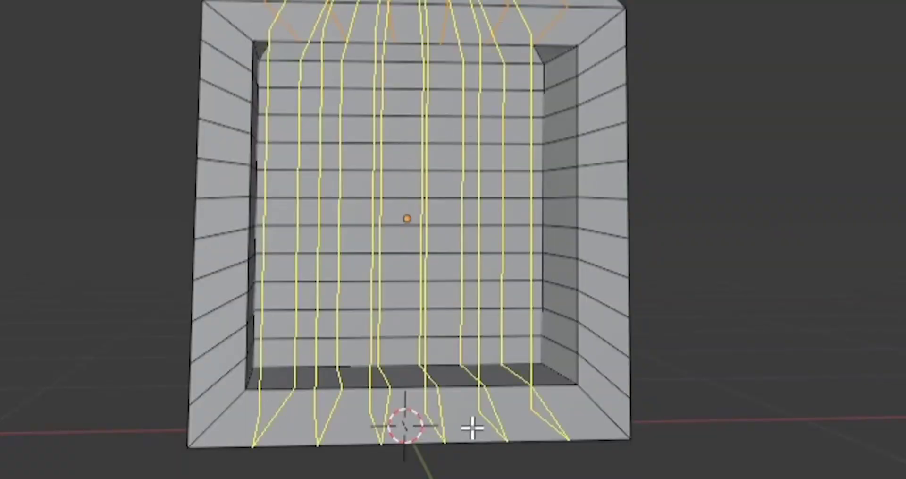
pyautogui.click(473, 428)
pyautogui.rightClick(473, 428)
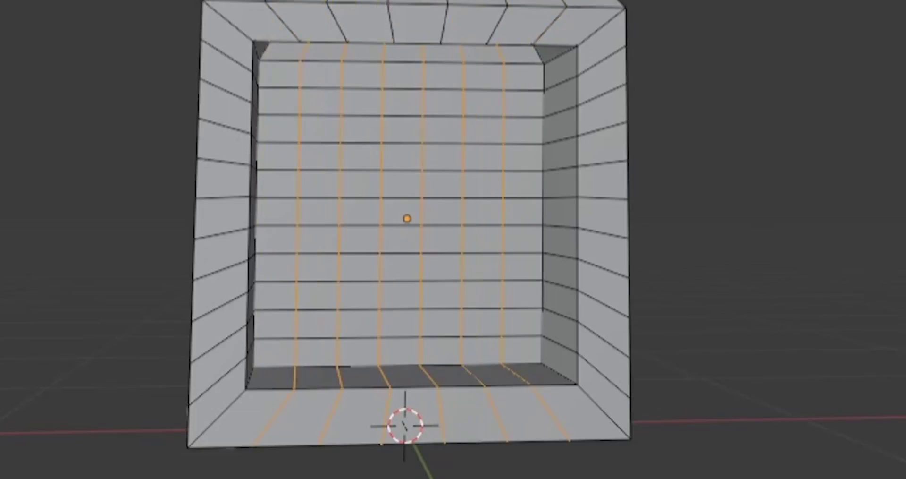
# Add five evenly spaced vertical loop cuts across the depth of the chimney's side faces, with a slide factor of 0.
pyautogui.moveTo(473, 428); pyautogui.dragTo(352, 257, button='middle')
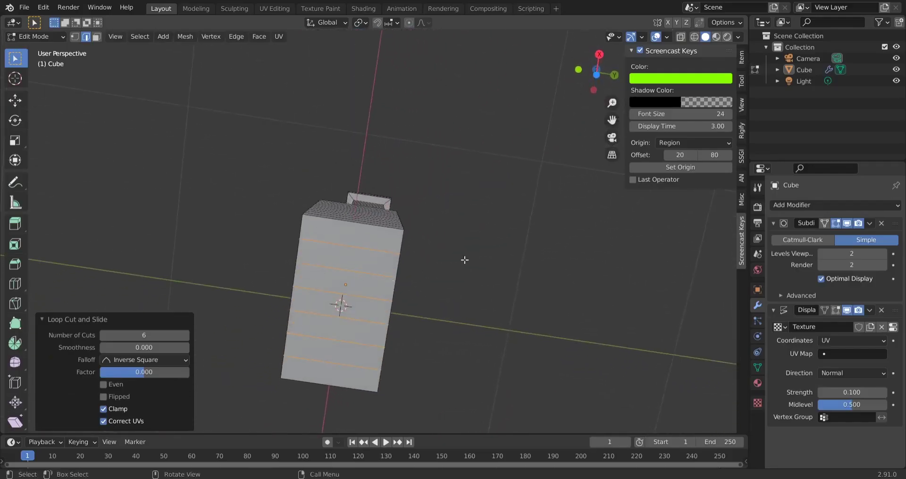
pyautogui.moveTo(465, 259); pyautogui.dragTo(453, 358, button='middle')
pyautogui.scroll(-3, 478, 152)
pyautogui.scroll(3, 478, 152)
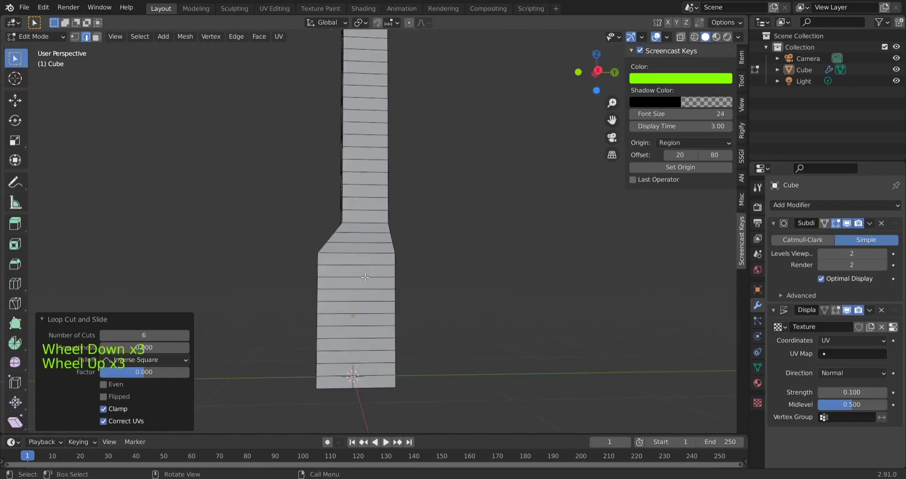
pyautogui.hotkey('ctrl', 'r')
pyautogui.scroll(5, 365, 279)
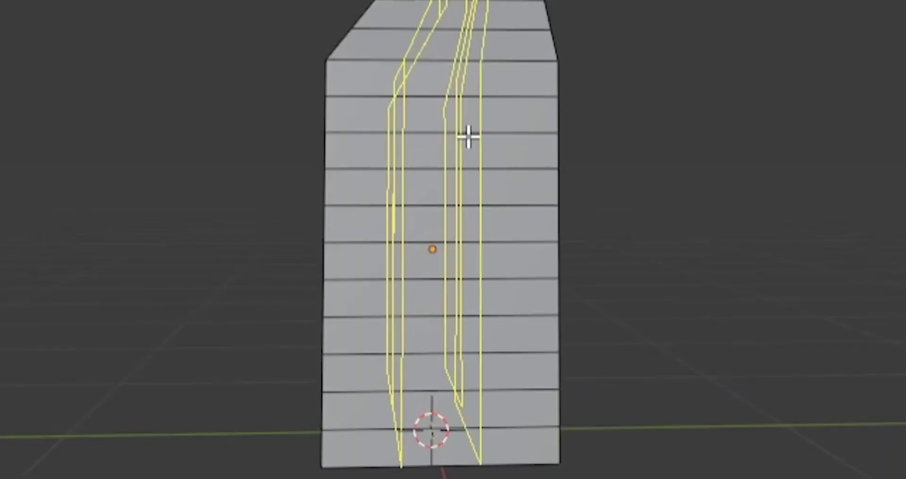
pyautogui.scroll(4, 468, 137)
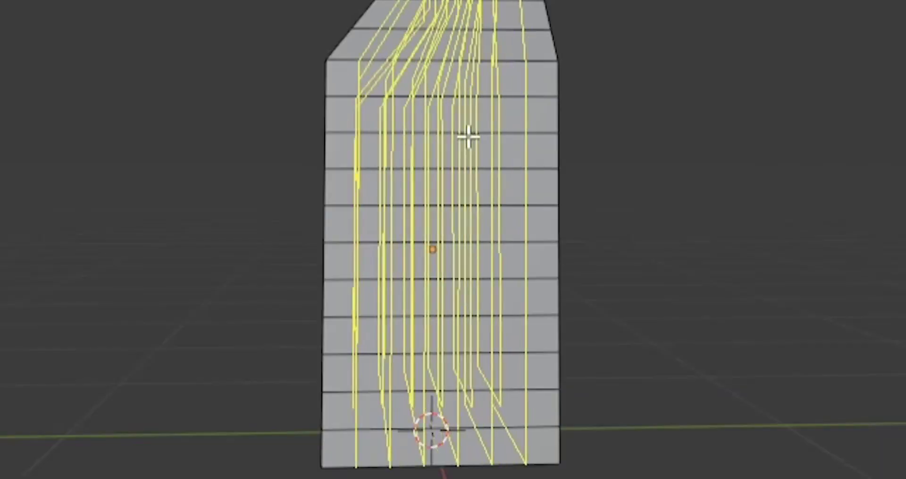
pyautogui.scroll(-8, 468, 137)
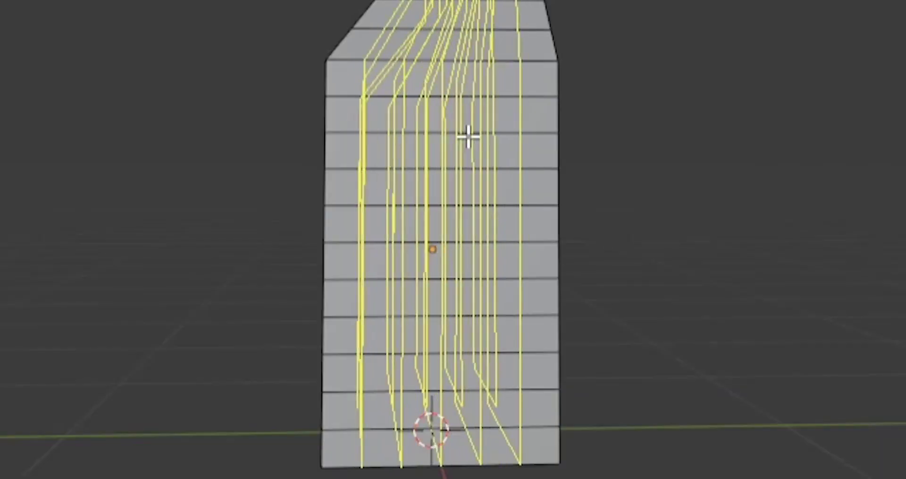
pyautogui.click(467, 137)
pyautogui.click(467, 136)
# Examine the new side cuts and the edge layout inside the chimney's hollow base and flue.
pyautogui.moveTo(676, 222); pyautogui.dragTo(705, 272, button='middle')
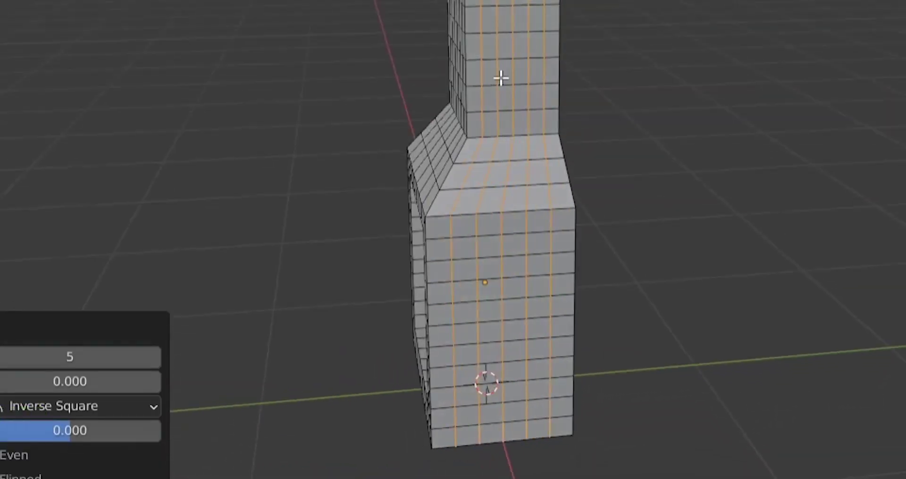
pyautogui.moveTo(717, 372); pyautogui.dragTo(686, 285, button='middle')
pyautogui.moveTo(468, 307); pyautogui.dragTo(663, 206, button='middle')
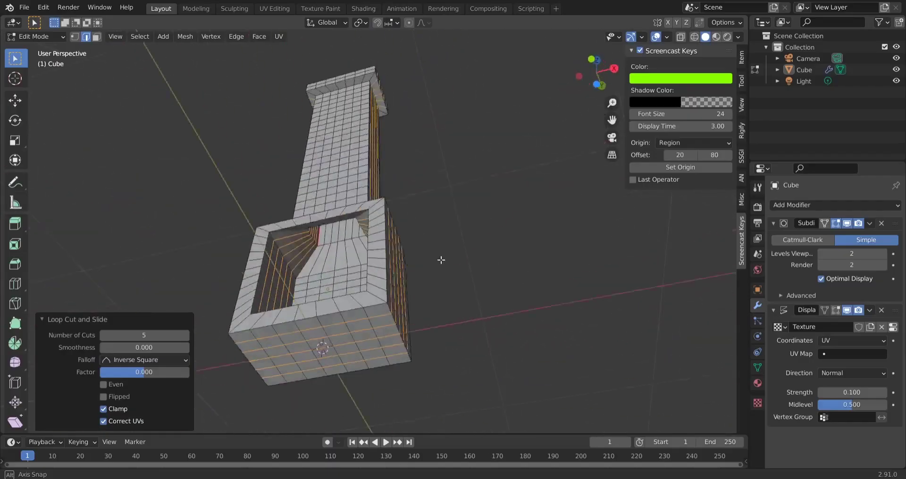
pyautogui.moveTo(441, 260); pyautogui.dragTo(418, 245, button='middle')
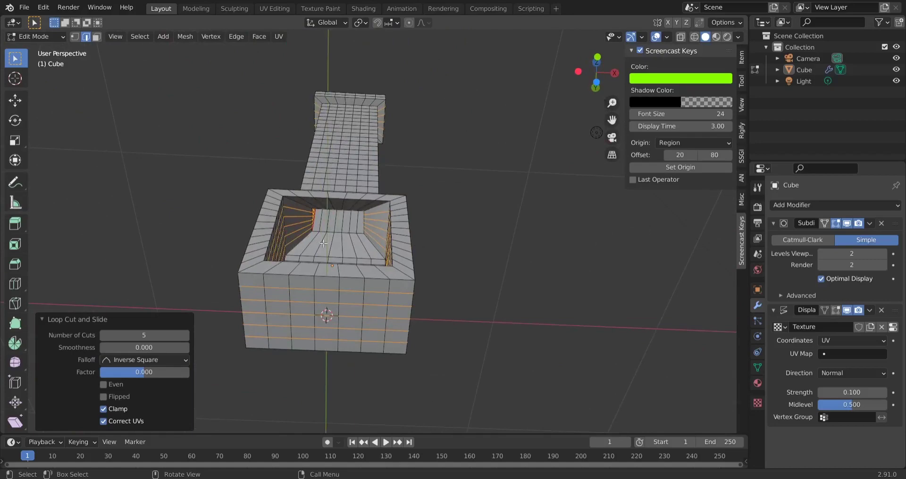
pyautogui.scroll(4, 323, 244)
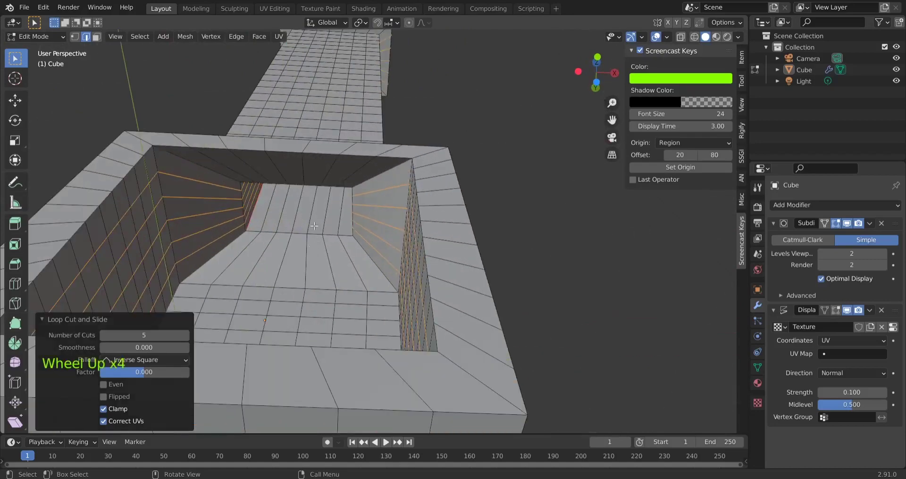
pyautogui.moveTo(434, 90); pyautogui.dragTo(440, 298, button='middle')
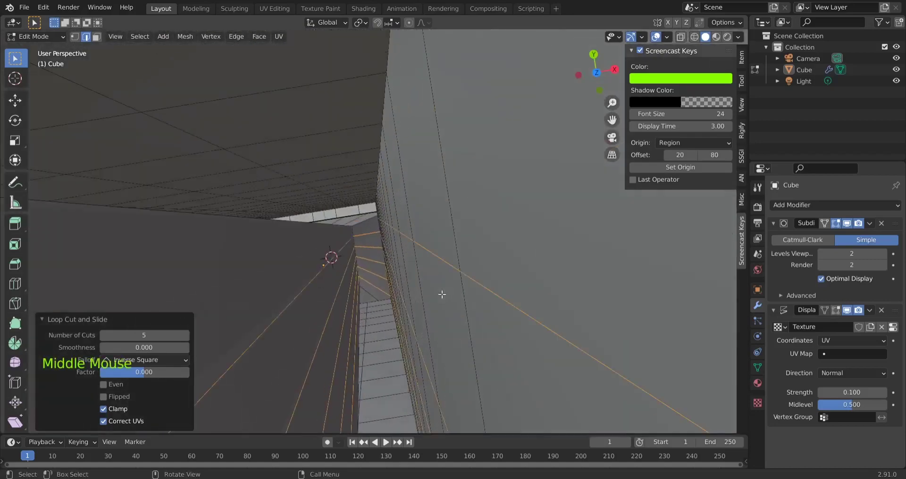
pyautogui.scroll(-3, 398, 282)
pyautogui.moveTo(349, 287); pyautogui.dragTo(422, 294, button='middle')
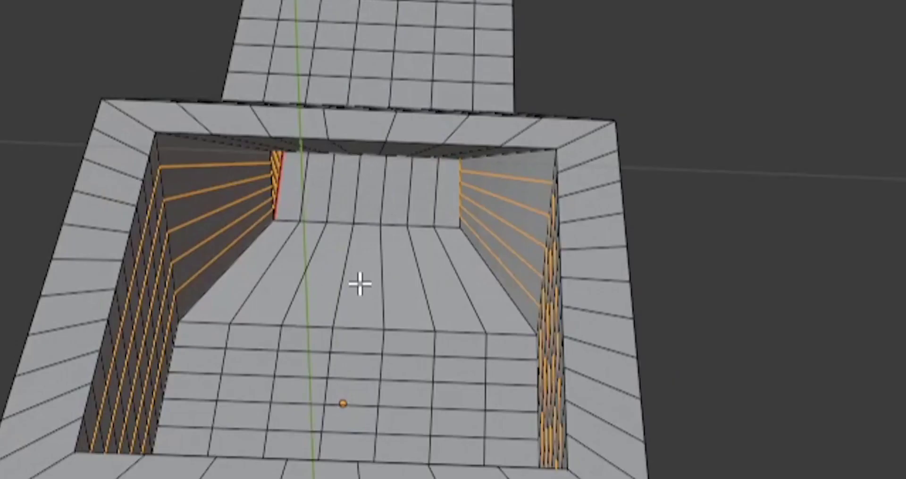
pyautogui.hotkey('ctrl', 'r')
pyautogui.scroll(2, 361, 284)
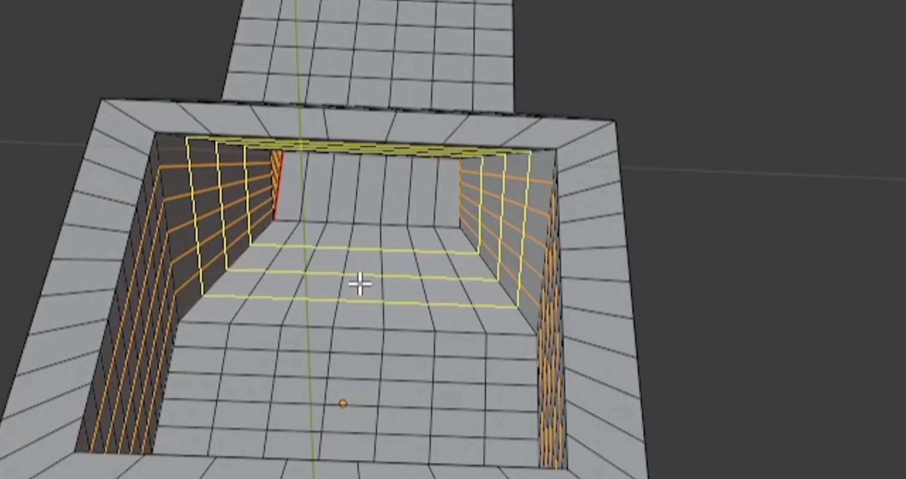
pyautogui.click(360, 284)
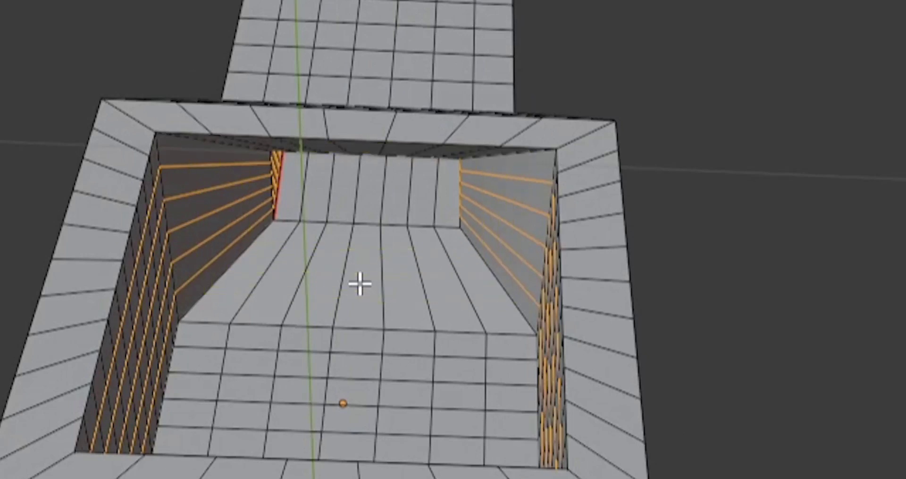
# Add two evenly spaced horizontal loop cuts around the inner sloped section, matching the cuts on the outer slope.
pyautogui.moveTo(798, 172); pyautogui.dragTo(797, 380, button='middle')
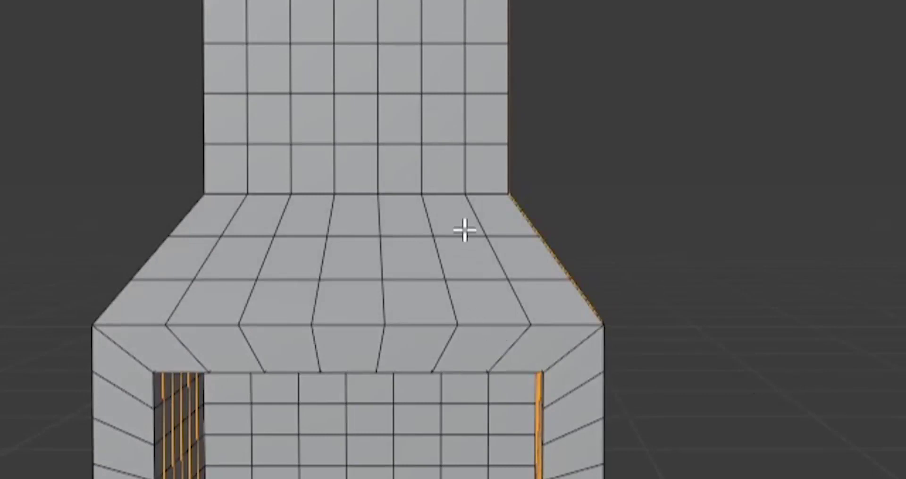
pyautogui.moveTo(415, 443); pyautogui.dragTo(431, 234, button='middle')
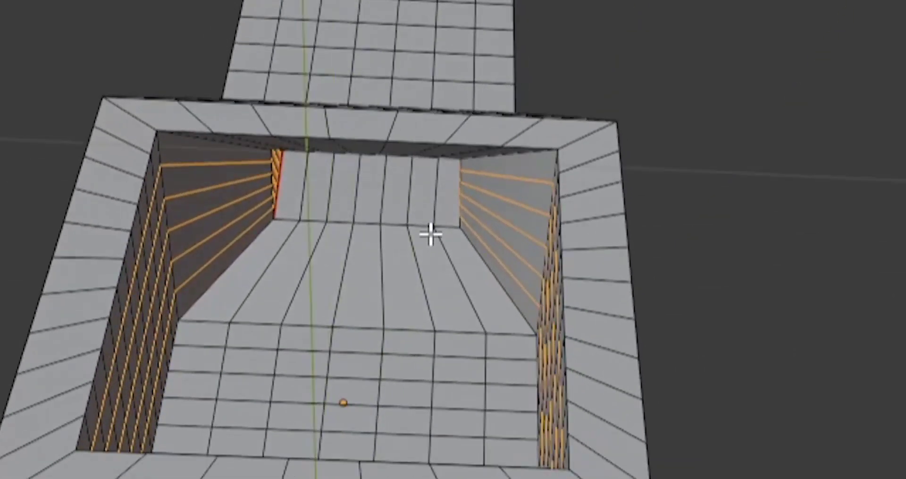
pyautogui.hotkey('ctrl', 'r')
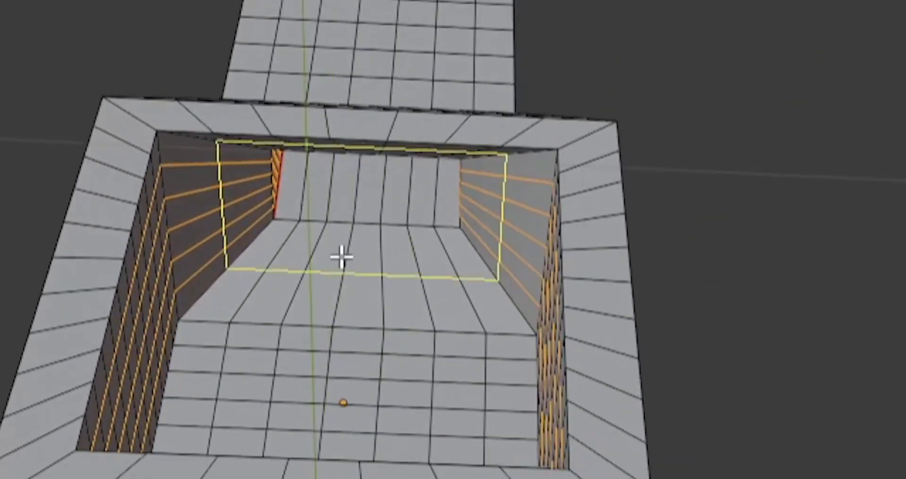
pyautogui.scroll(1, 342, 256)
pyautogui.click(342, 257)
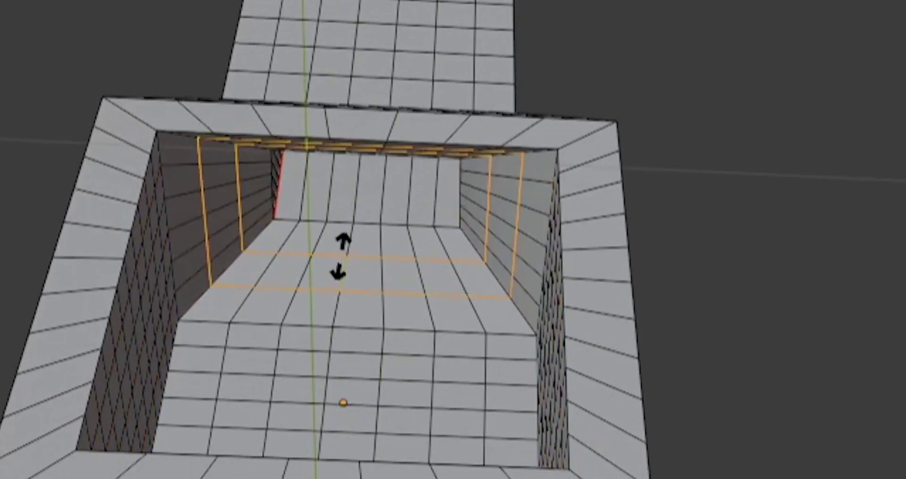
pyautogui.click(342, 256)
# Add 21 evenly spaced horizontal loop cuts around the inside of the flue shaft, with a slide factor of 0.
pyautogui.hotkey('ctrl', 'r')
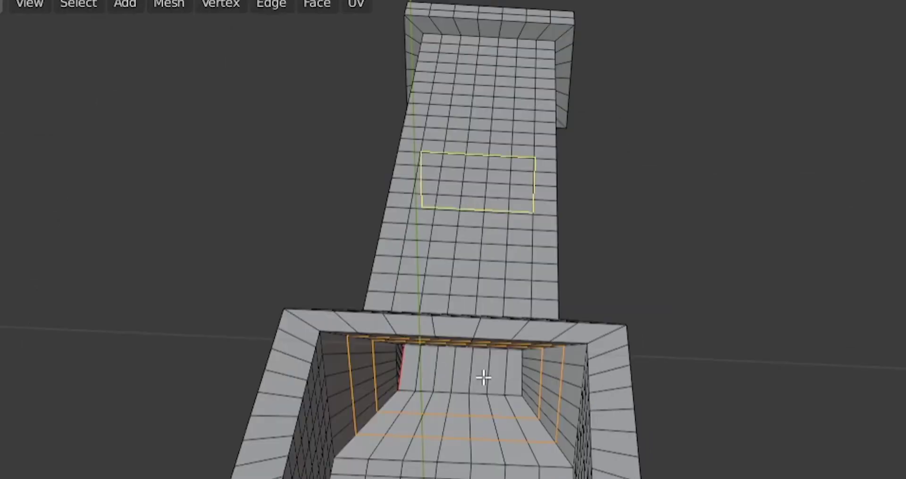
pyautogui.scroll(9, 484, 378)
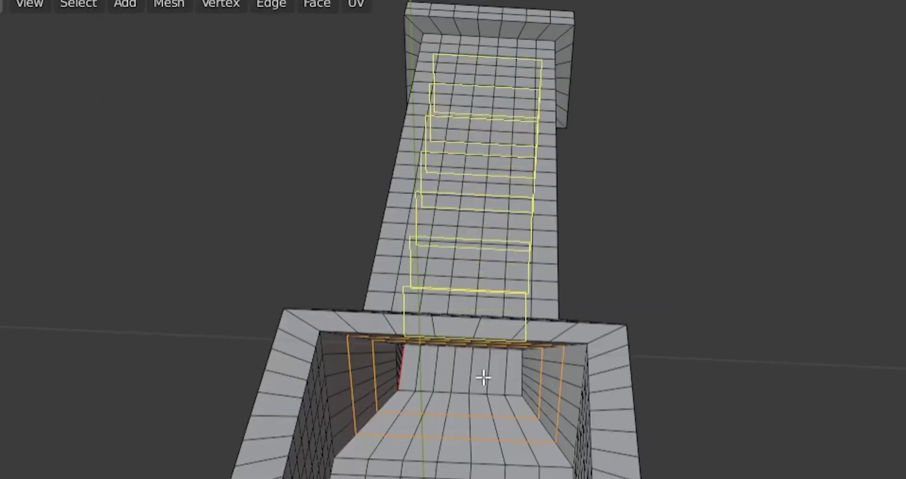
pyautogui.scroll(2, 484, 378)
pyautogui.scroll(8, 484, 378)
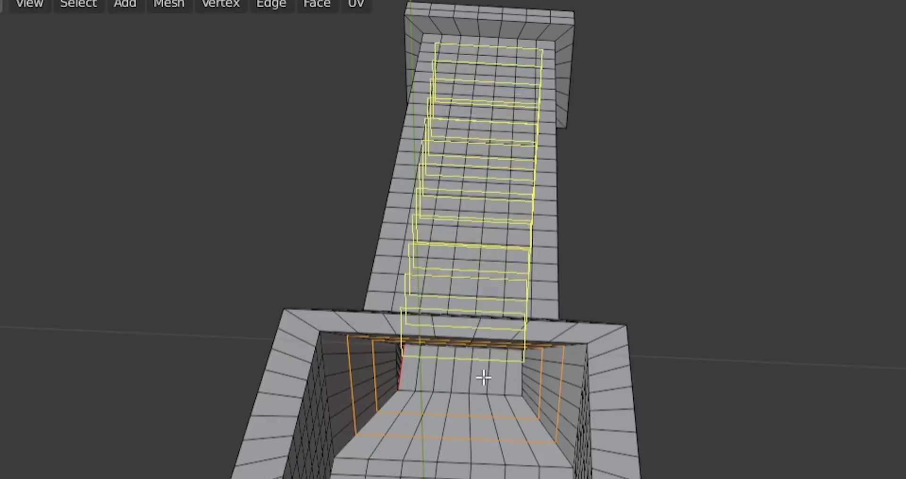
pyautogui.scroll(2, 484, 378)
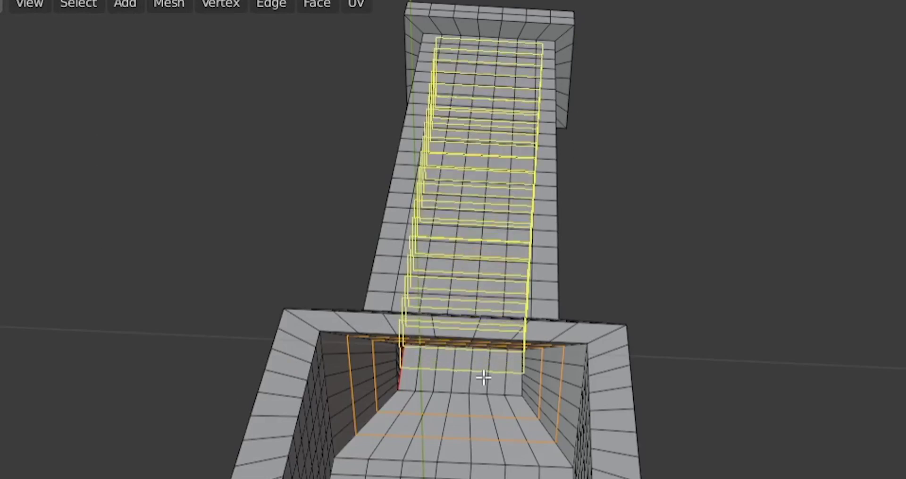
pyautogui.scroll(8, 483, 377)
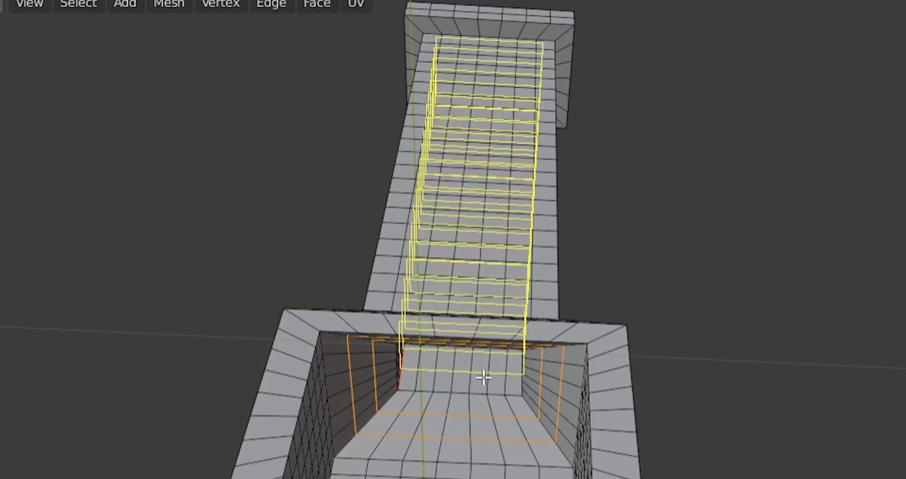
pyautogui.scroll(2, 484, 377)
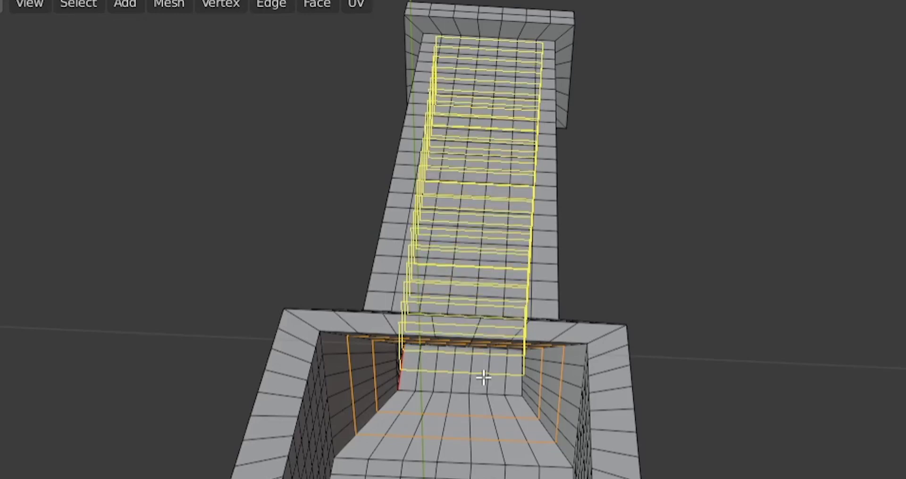
pyautogui.scroll(-2, 484, 378)
pyautogui.scroll(2, 484, 378)
pyautogui.click(484, 378)
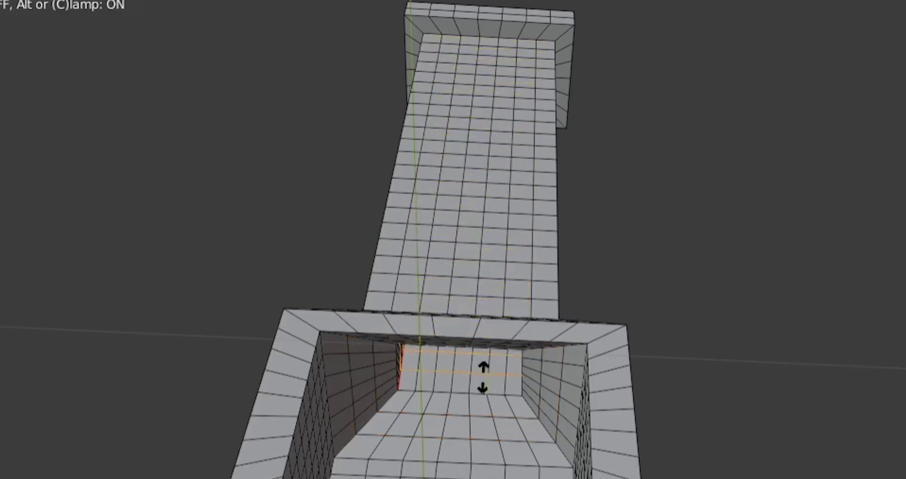
pyautogui.rightClick(486, 374)
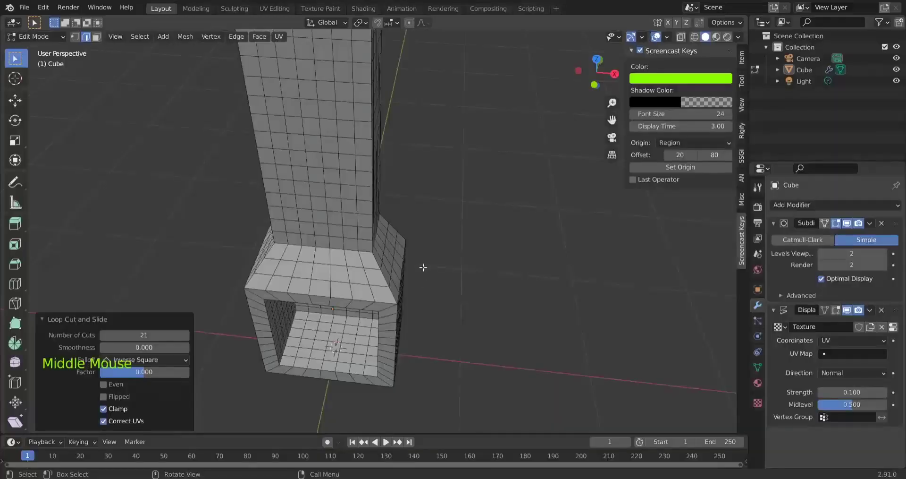
# Return to Object Mode and set the Simple Subdivision modifier's viewport levels to 4.
pyautogui.scroll(-4, 426, 189)
pyautogui.moveTo(427, 184); pyautogui.dragTo(449, 132, button='middle')
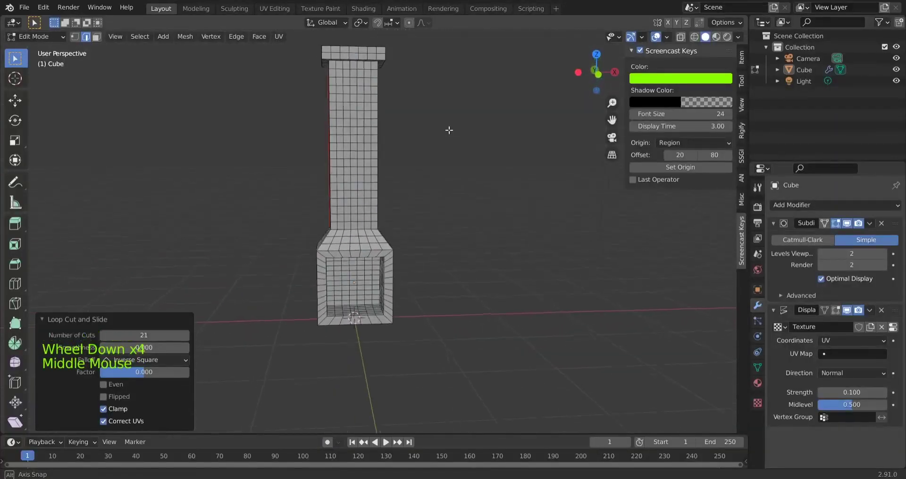
pyautogui.moveTo(481, 268)
pyautogui.mouseDown(button='middle')
pyautogui.moveTo(285, 237)
pyautogui.moveTo(174, 239)
pyautogui.moveTo(197, 121)
pyautogui.moveTo(480, 257)
pyautogui.moveTo(474, 269)
pyautogui.mouseUp(button='middle')
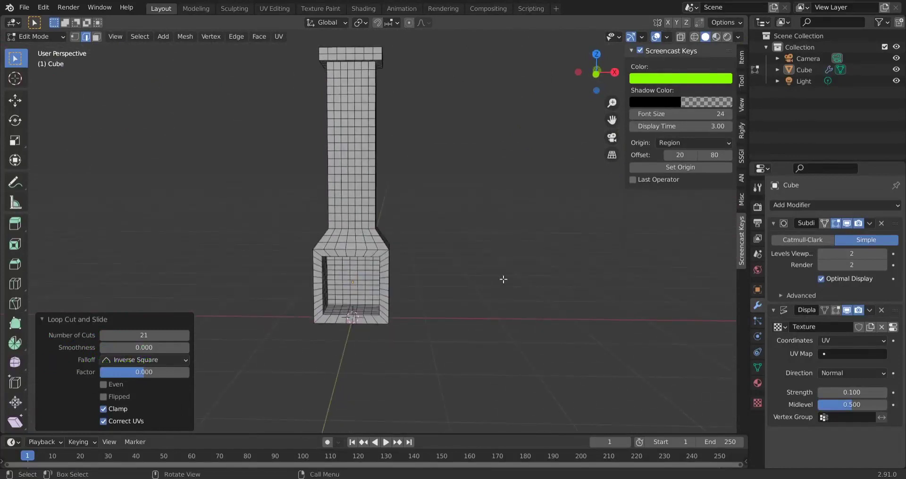
pyautogui.click(47, 37)
pyautogui.click(59, 50)
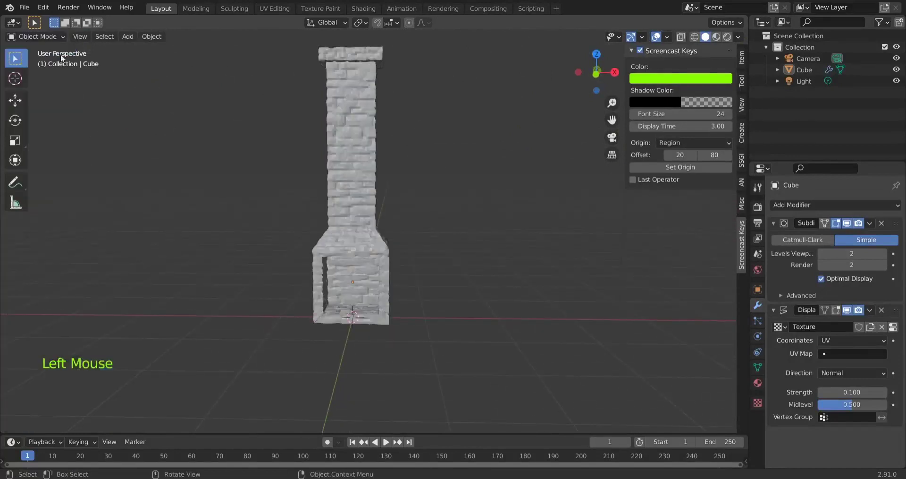
pyautogui.scroll(2, 255, 94)
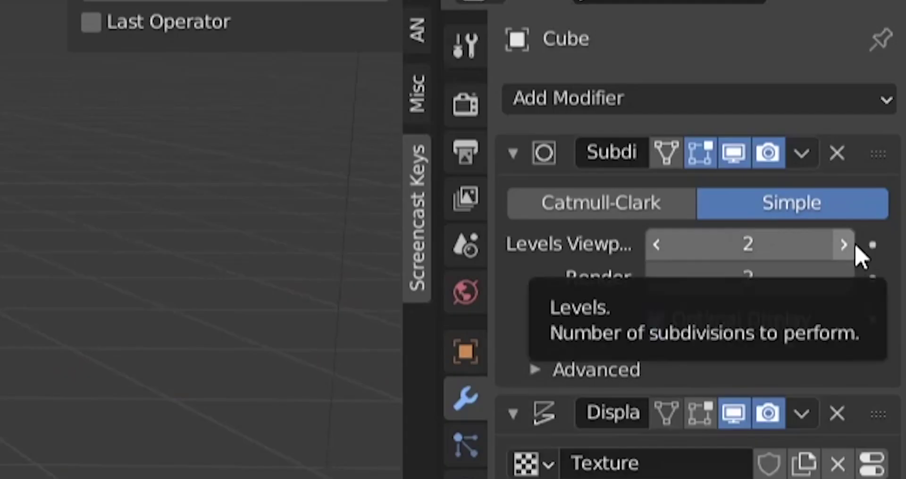
pyautogui.click(887, 255)
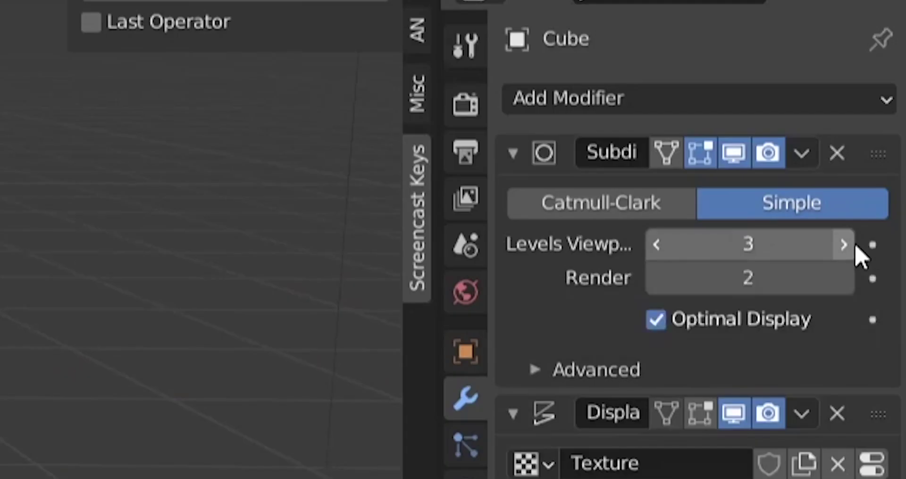
pyautogui.click(854, 246)
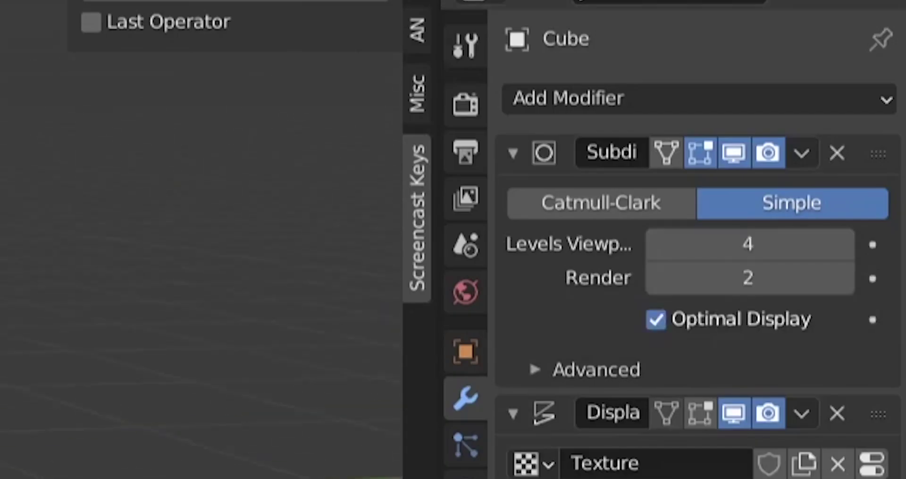
# Examine the displaced stone relief on the chimney's shaft, cap, flue opening and sloped base.
pyautogui.moveTo(255, 261); pyautogui.dragTo(537, 288, button='middle')
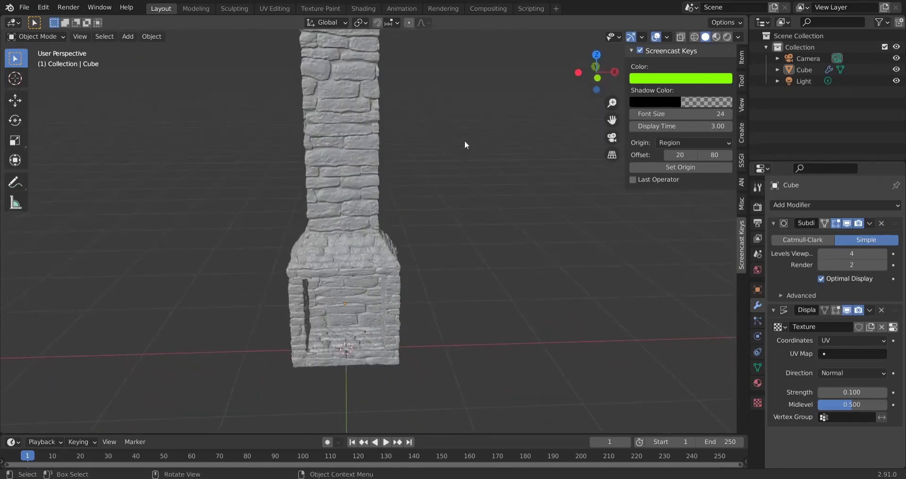
pyautogui.keyDown('shift'); pyautogui.moveTo(464, 129); pyautogui.dragTo(516, 253, button='middle'); pyautogui.keyUp('shift')
pyautogui.scroll(2, 463, 257)
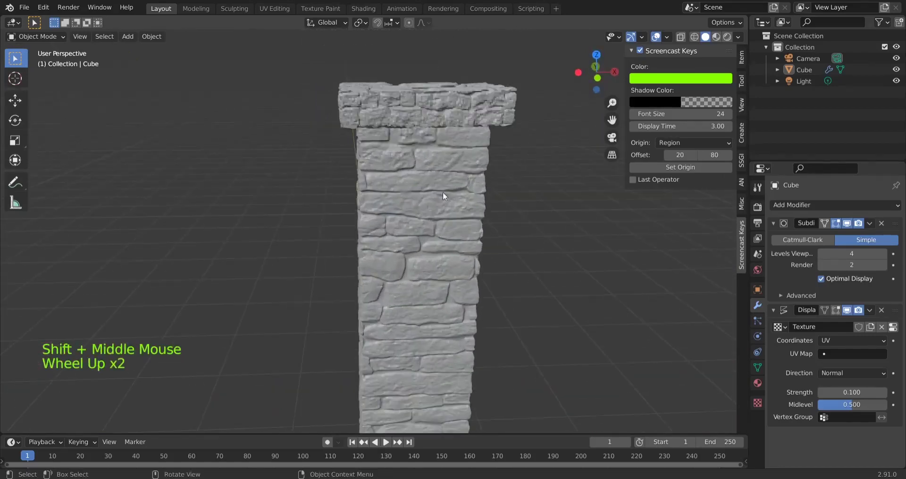
pyautogui.moveTo(532, 247); pyautogui.dragTo(451, 247, button='middle')
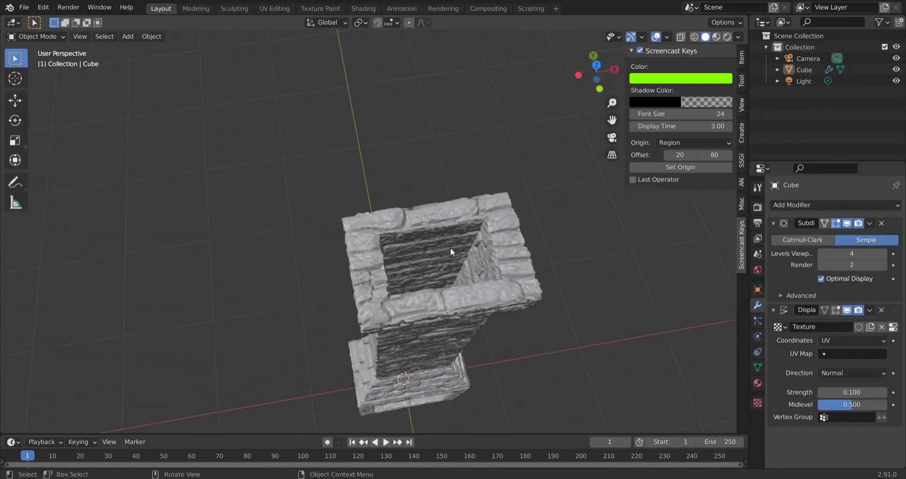
pyautogui.moveTo(486, 336); pyautogui.dragTo(439, 281, button='middle')
pyautogui.moveTo(411, 227); pyautogui.dragTo(387, 347, button='middle')
pyautogui.scroll(-3, 410, 262)
pyautogui.scroll(6, 400, 149)
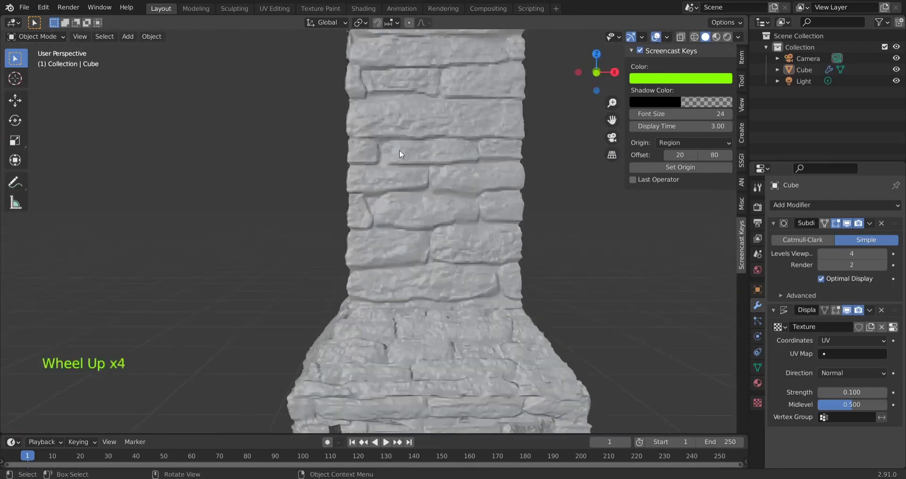
pyautogui.scroll(-1, 411, 189)
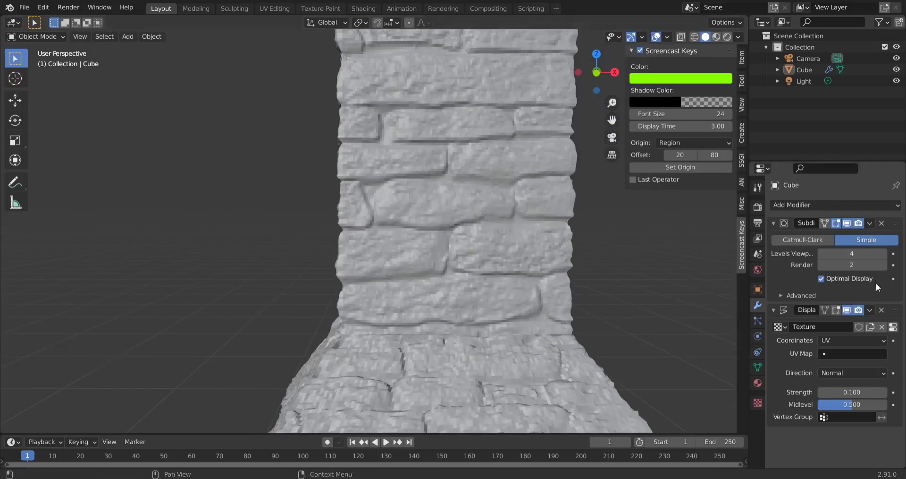
# Compare the relief with the Simple Subdivision's viewport levels at 2 and 3, finishing back at 4.
pyautogui.click(825, 254)
pyautogui.click(825, 254)
pyautogui.click(825, 254)
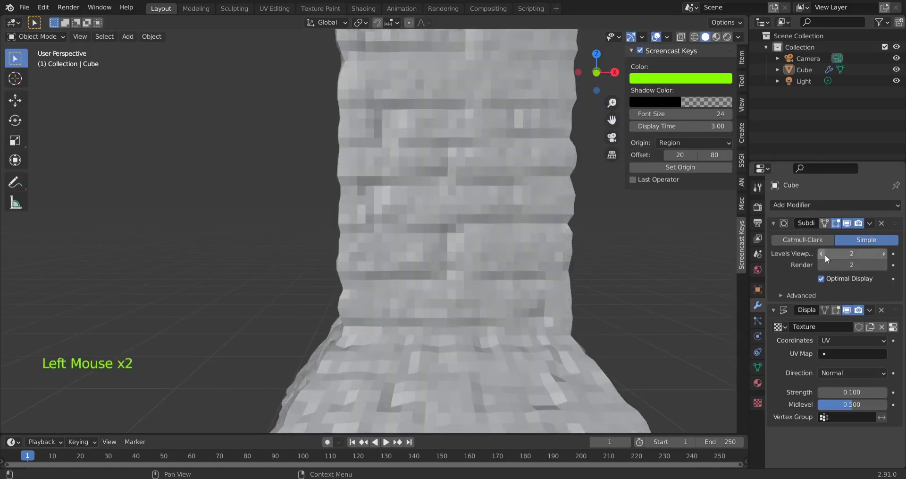
pyautogui.click(882, 252)
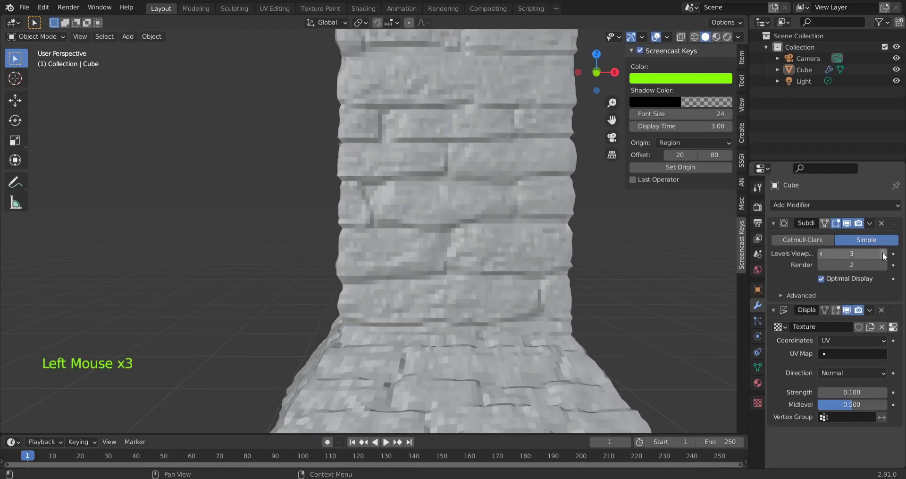
pyautogui.click(883, 252)
pyautogui.click(882, 252)
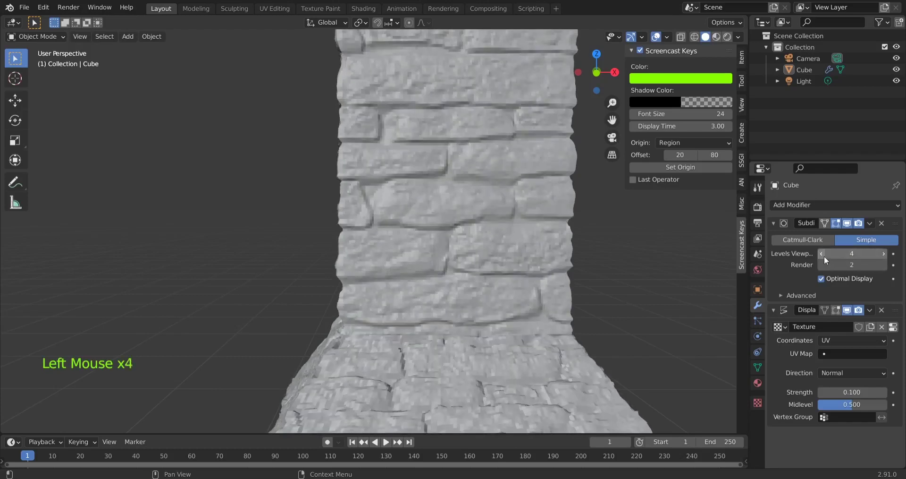
# Add a second Subdivision Surface modifier, using Catmull-Clark, below the Displace modifier.
pyautogui.click(823, 205)
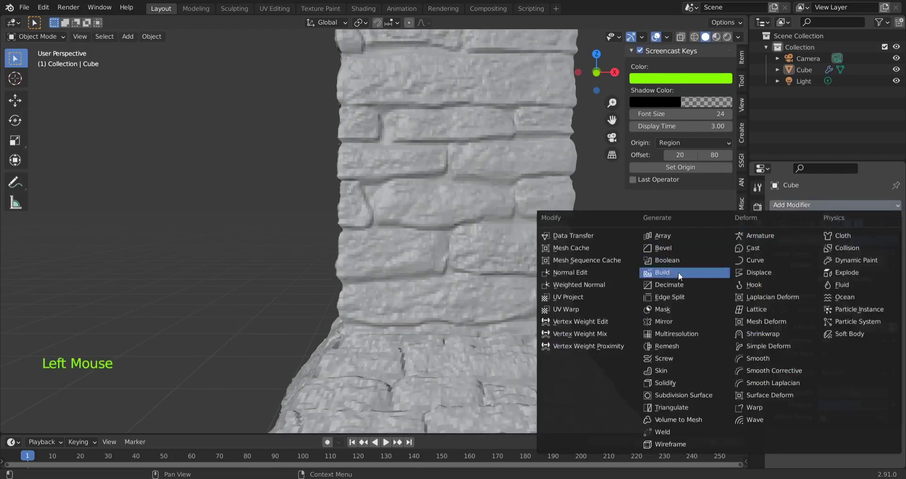
pyautogui.click(664, 393)
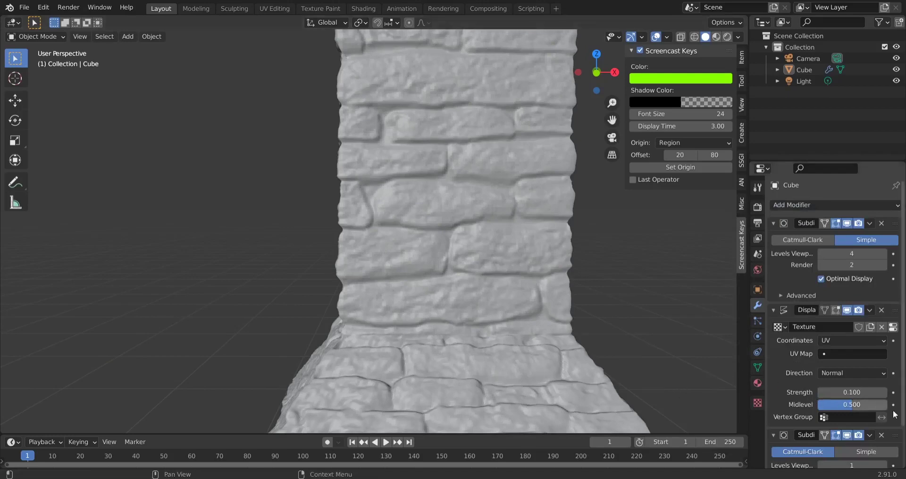
pyautogui.moveTo(902, 422); pyautogui.dragTo(901, 462)
pyautogui.moveTo(578, 245)
pyautogui.mouseDown(button='middle')
pyautogui.moveTo(312, 239)
pyautogui.moveTo(577, 231)
pyautogui.moveTo(648, 243)
pyautogui.moveTo(587, 241)
pyautogui.mouseUp(button='middle')
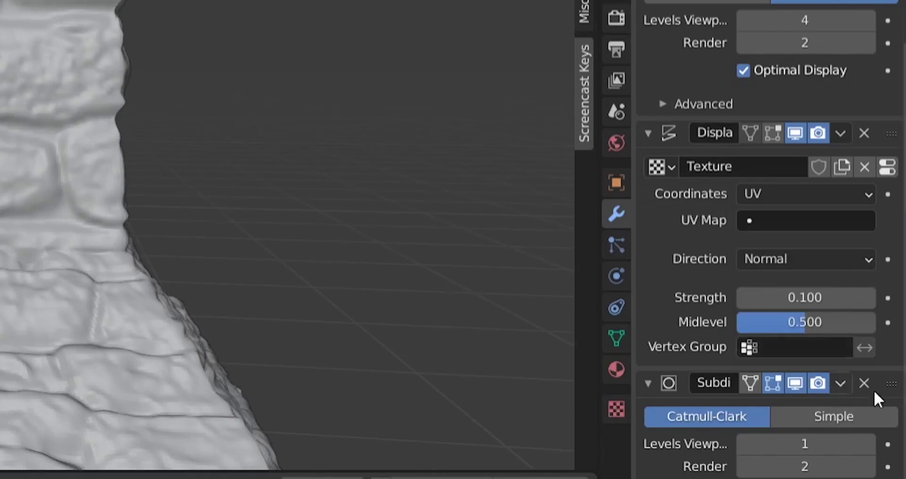
# Compare the stone surface with the second Subdivision modifier's viewport display disabled and re-enabled.
pyautogui.click(795, 382)
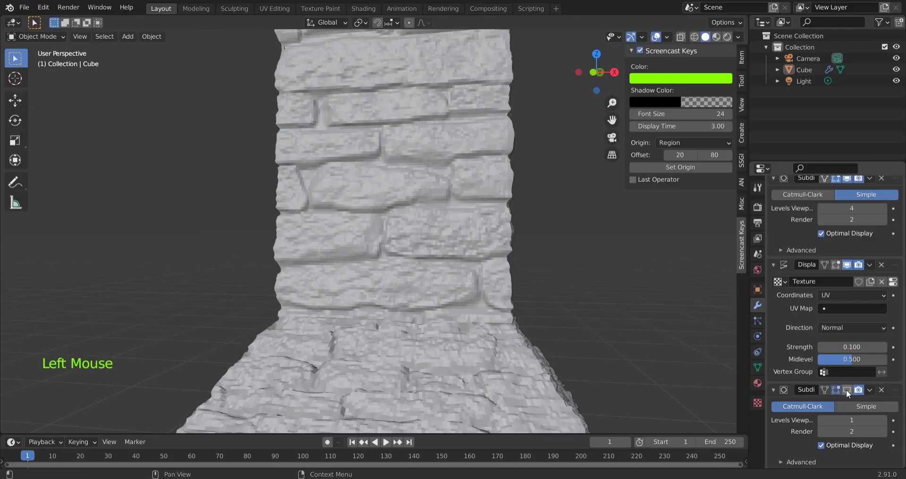
pyautogui.scroll(3, 392, 196)
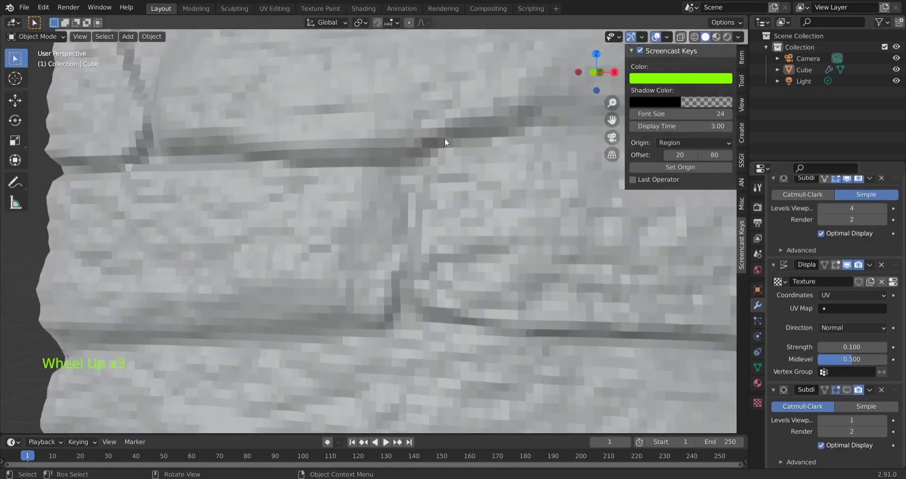
pyautogui.click(848, 390)
pyautogui.scroll(-3, 525, 253)
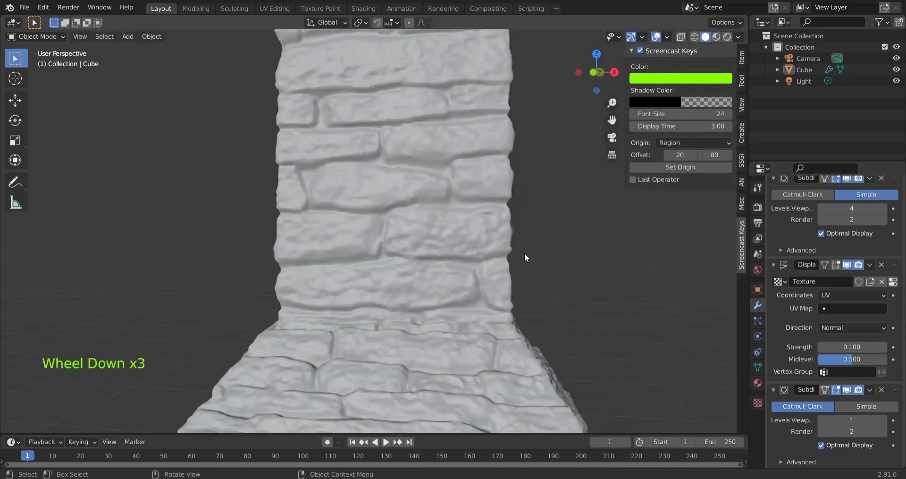
pyautogui.moveTo(525, 253); pyautogui.dragTo(580, 275, button='middle')
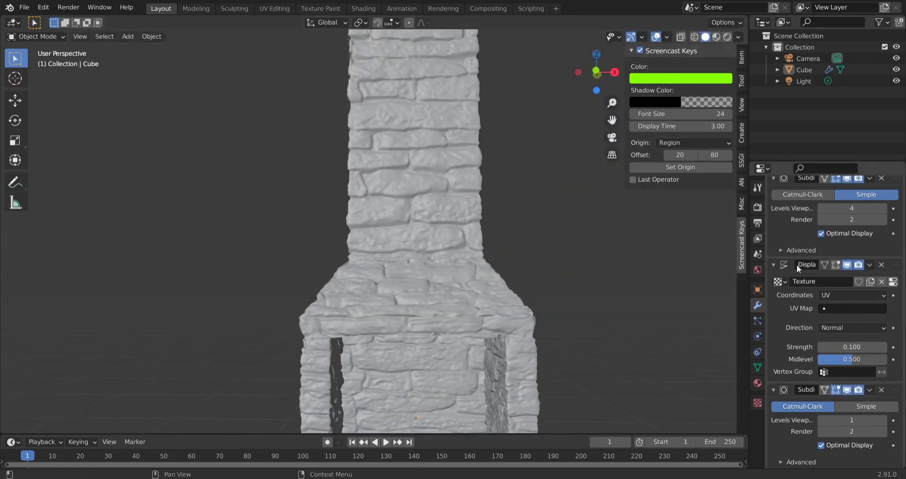
# Set the Displace modifier's strength to 0.05.
pyautogui.click(845, 348)
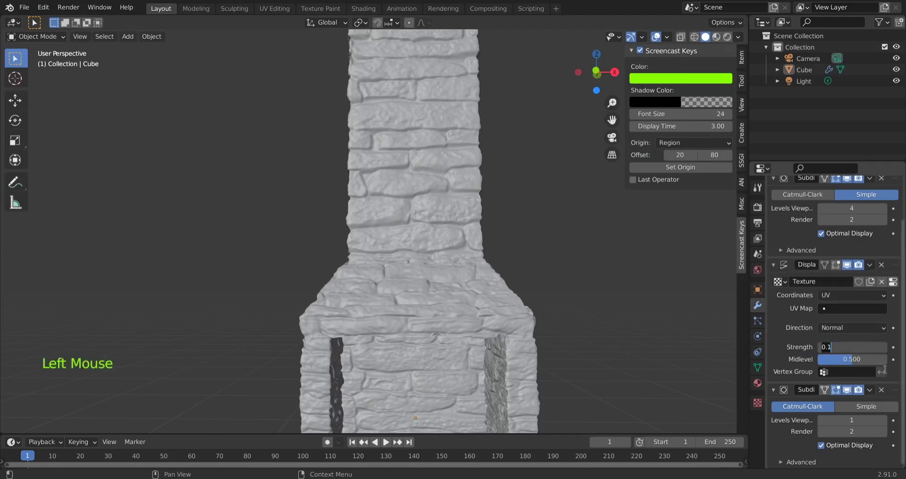
pyautogui.write('.05')
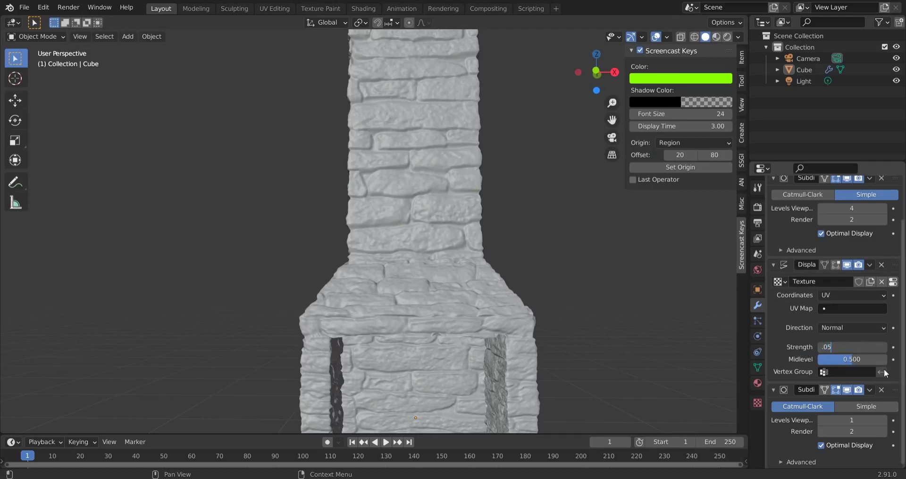
pyautogui.press('Return')
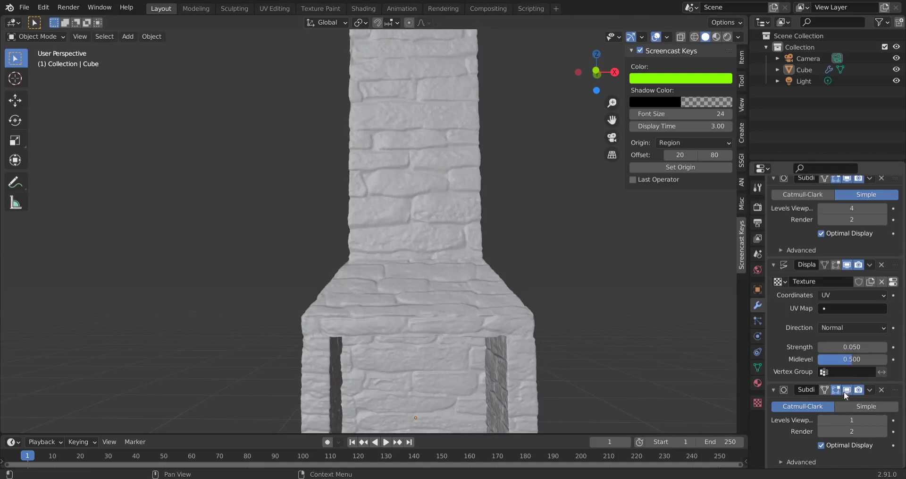
# Disable the second Subdivision modifier in the viewport and set the Displace strength to 0.03.
pyautogui.click(847, 390)
pyautogui.moveTo(647, 326); pyautogui.dragTo(672, 320, button='middle')
pyautogui.click(868, 351)
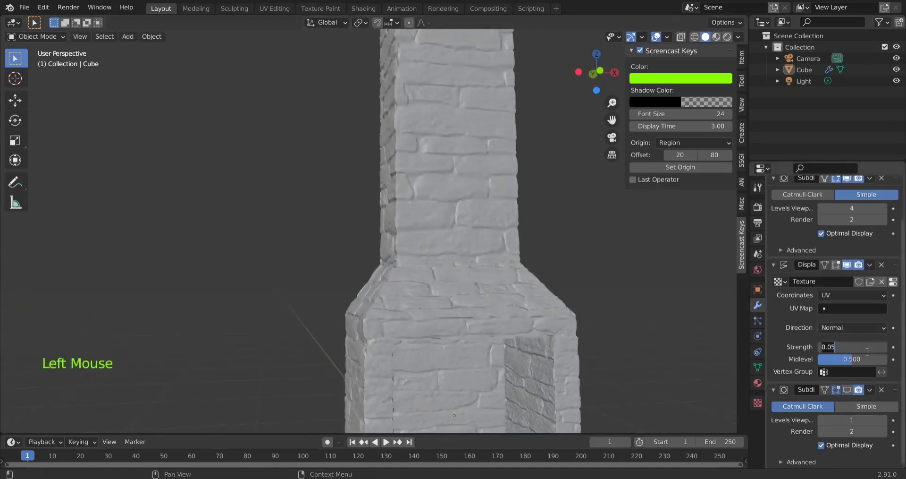
pyautogui.press('Return')
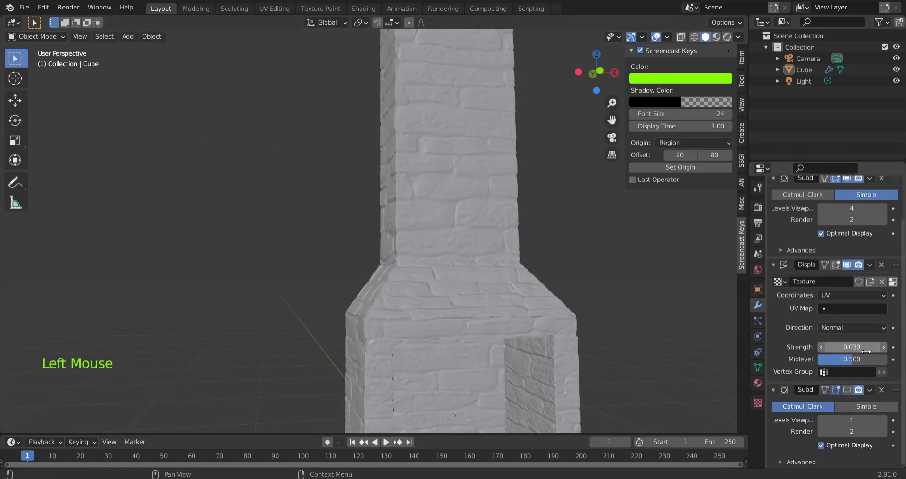
pyautogui.moveTo(636, 313); pyautogui.dragTo(549, 312, button='middle')
pyautogui.scroll(-2, 417, 278)
pyautogui.scroll(2, 418, 278)
pyautogui.scroll(-1, 418, 277)
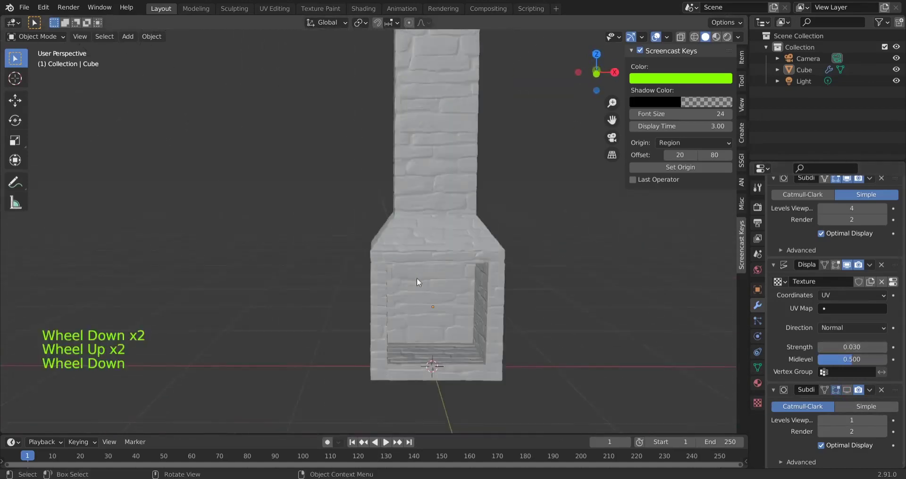
# Compare the stone detail around the firebox opening with the second Subdivision modifier's viewport display switched on, off and on again.
pyautogui.moveTo(417, 278); pyautogui.dragTo(408, 262, button='middle')
pyautogui.scroll(2, 408, 262)
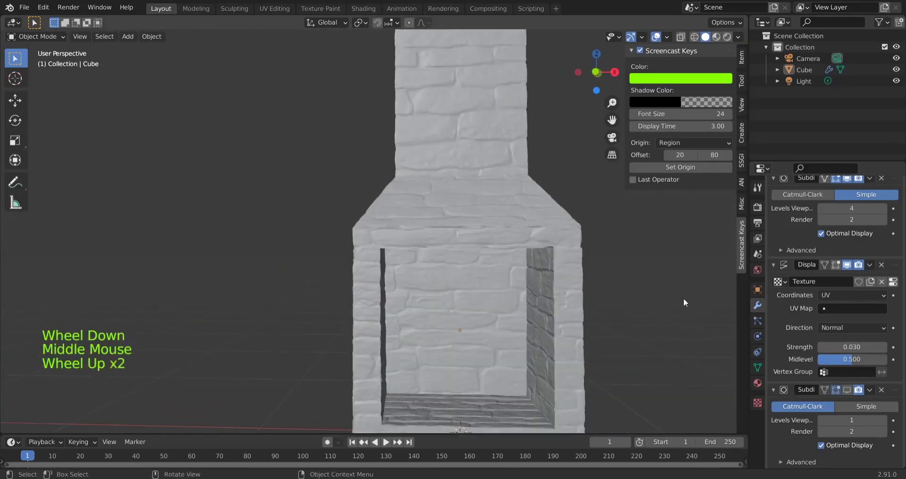
pyautogui.click(848, 389)
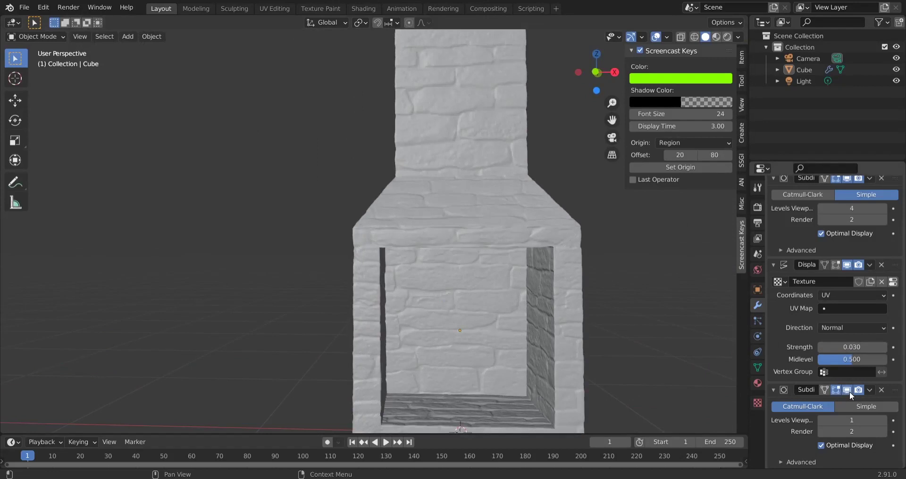
pyautogui.scroll(4, 460, 154)
pyautogui.scroll(1, 463, 156)
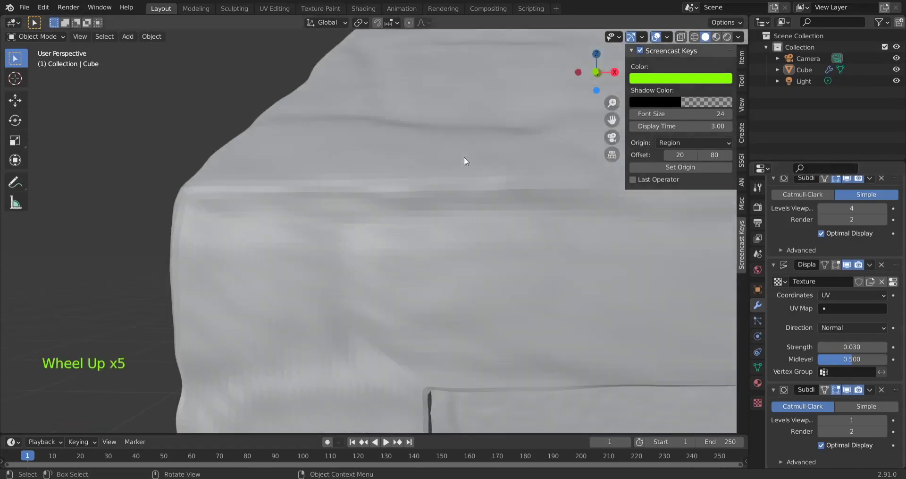
pyautogui.scroll(-1, 464, 157)
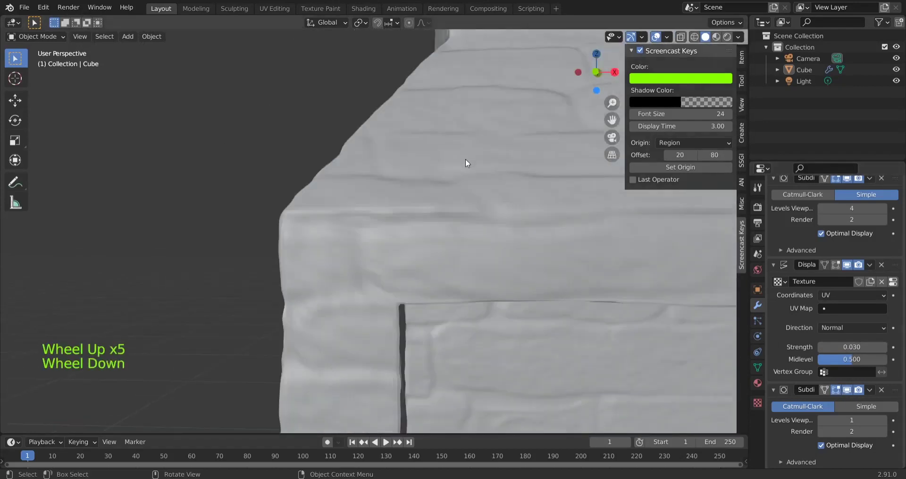
pyautogui.click(847, 389)
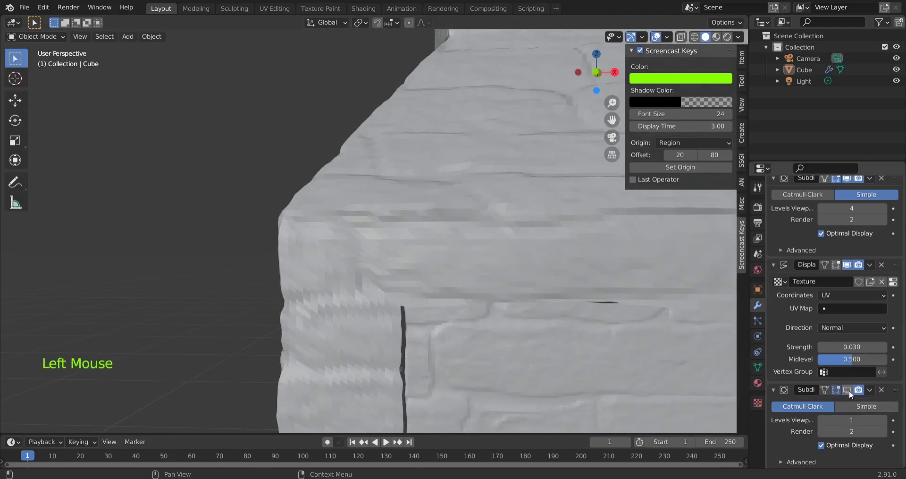
pyautogui.click(848, 389)
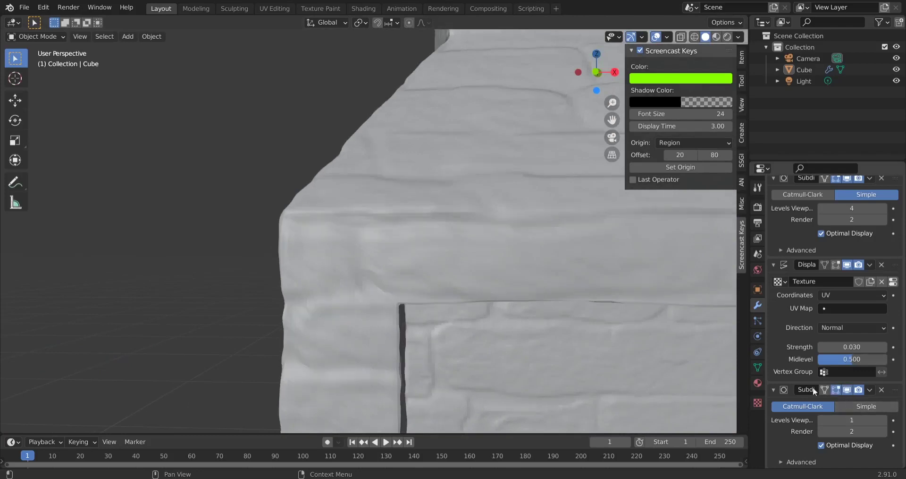
# Select the chimney and apply Shade Smooth to it.
pyautogui.click(369, 231)
pyautogui.rightClick(368, 227)
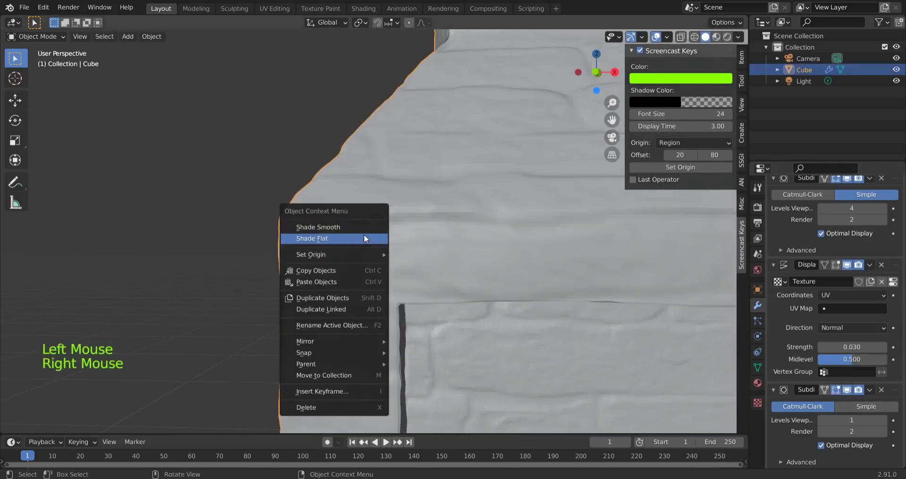
pyautogui.click(362, 230)
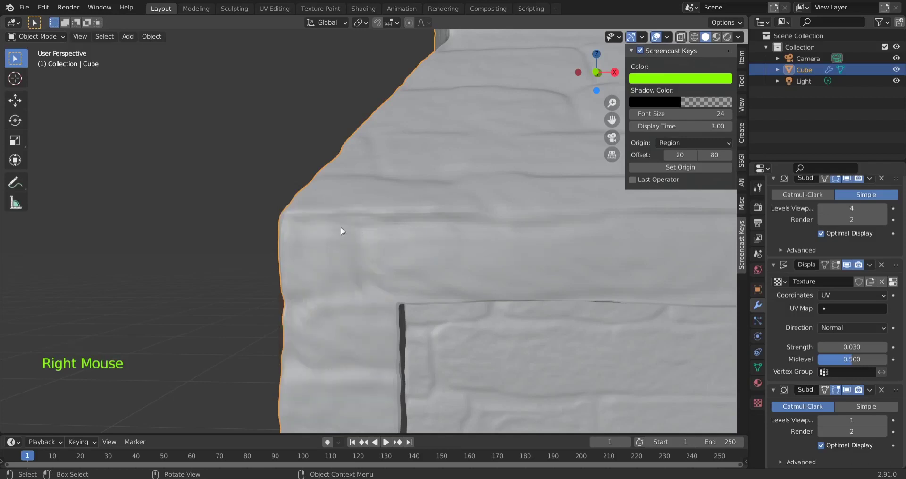
pyautogui.rightClick(330, 237)
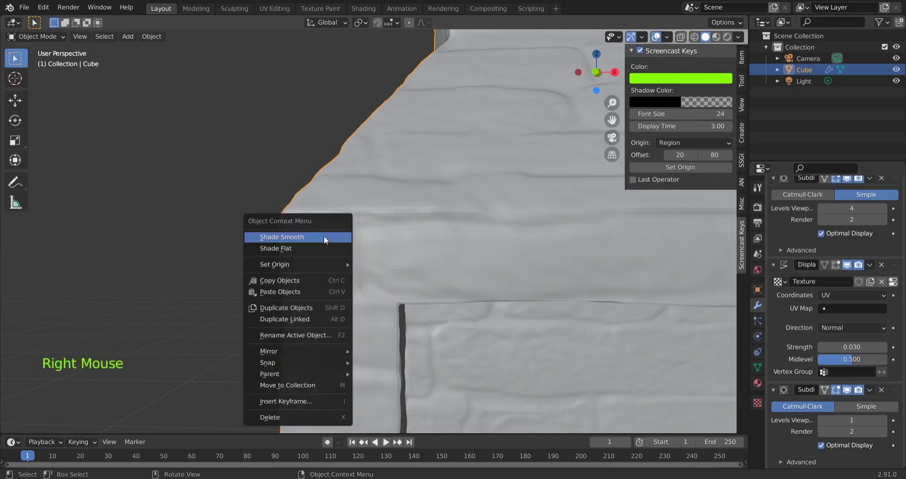
pyautogui.click(325, 238)
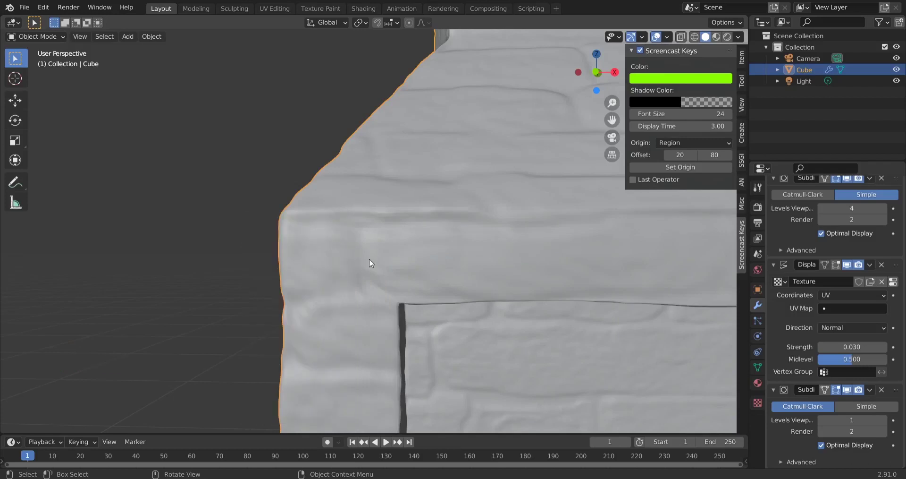
pyautogui.scroll(-5, 378, 264)
pyautogui.scroll(6, 425, 283)
pyautogui.scroll(-4, 462, 302)
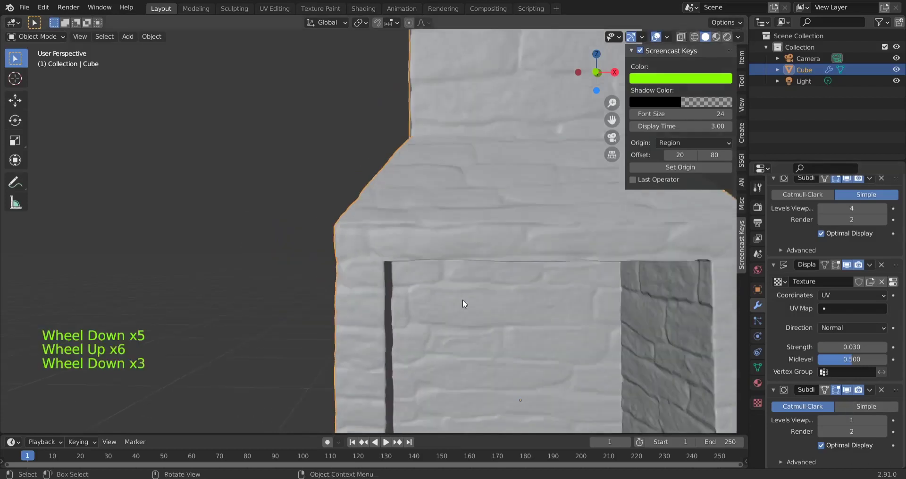
# Check the smooth-shaded stone without the second Subdivision modifier in the viewport and remove that Catmull-Clark modifier from the chimney.
pyautogui.click(847, 390)
pyautogui.scroll(5, 368, 243)
pyautogui.scroll(-3, 369, 242)
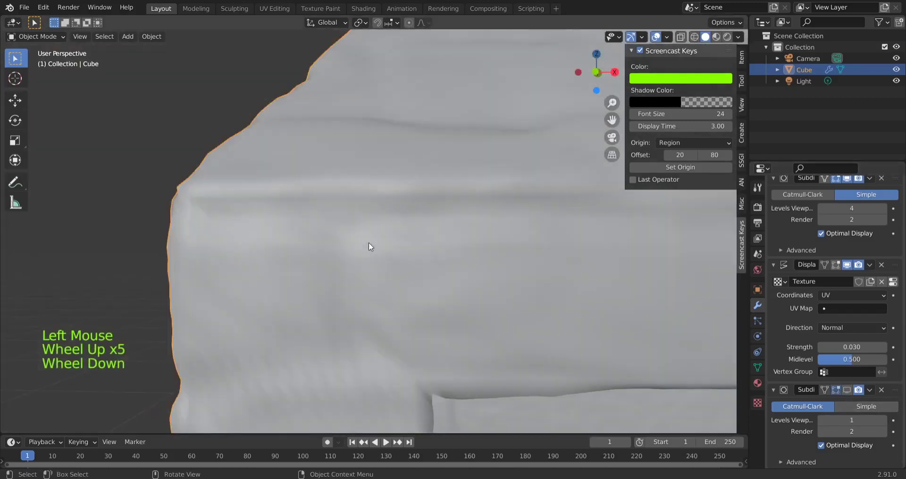
pyautogui.scroll(2, 370, 243)
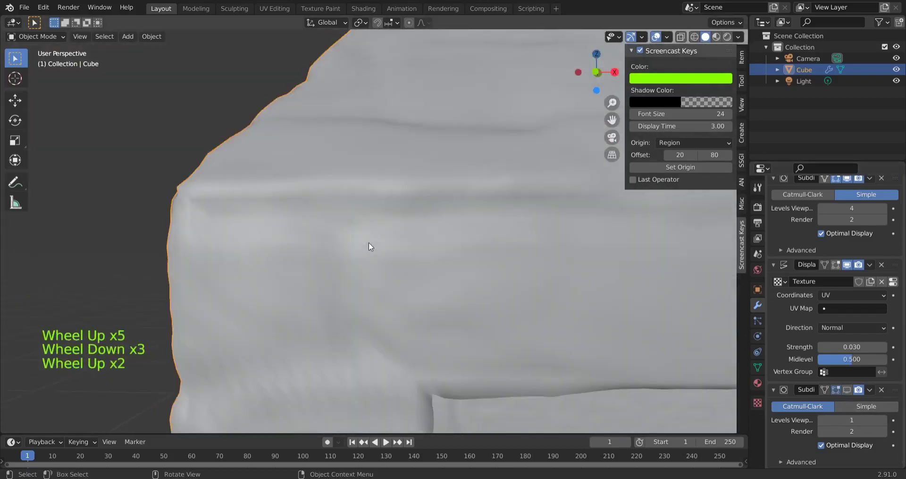
pyautogui.click(882, 390)
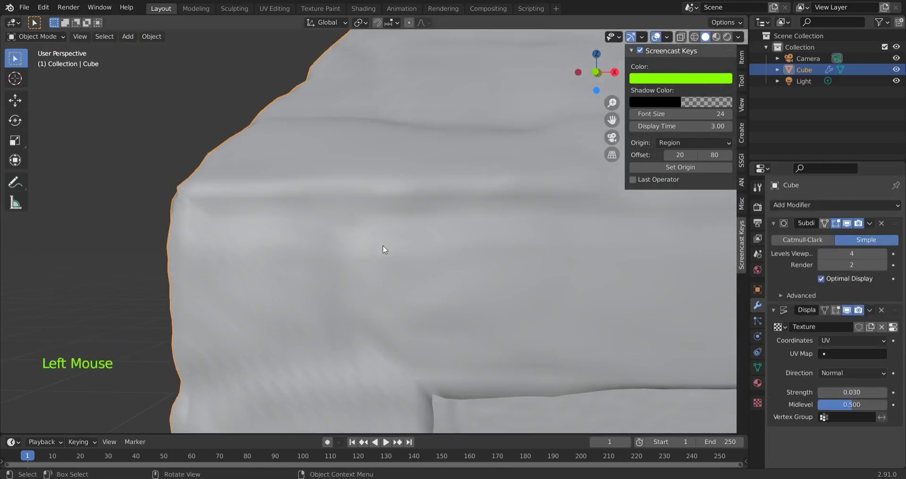
# Examine the smooth-shaded stone relief on the deselected chimney, both close up and as a whole from the front.
pyautogui.scroll(-2, 384, 246)
pyautogui.scroll(2, 383, 246)
pyautogui.scroll(-4, 376, 233)
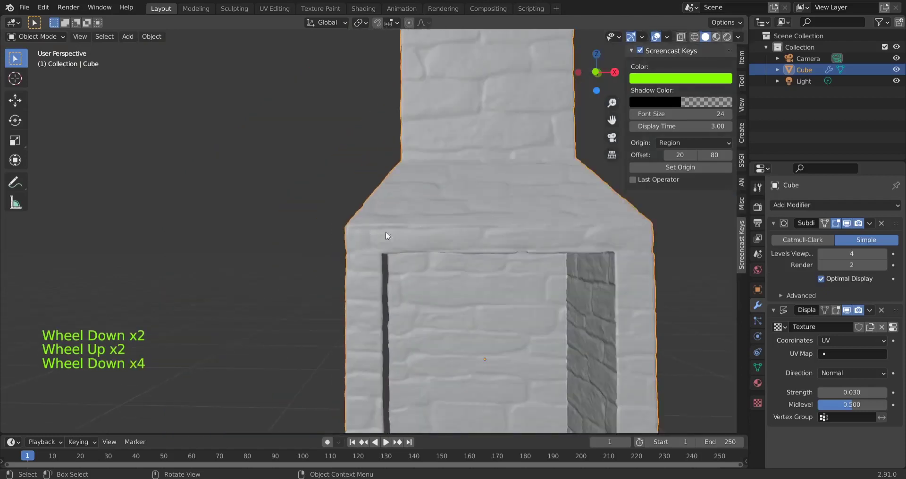
pyautogui.rightClick(420, 219)
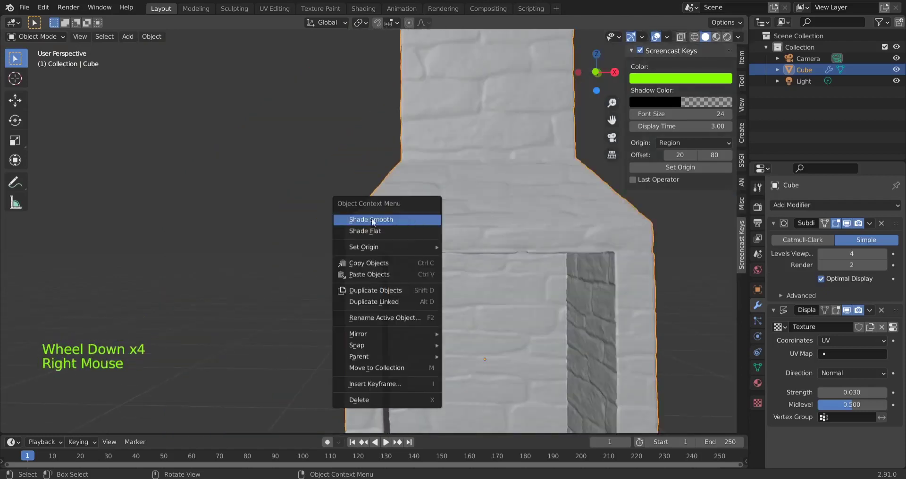
pyautogui.click(538, 218)
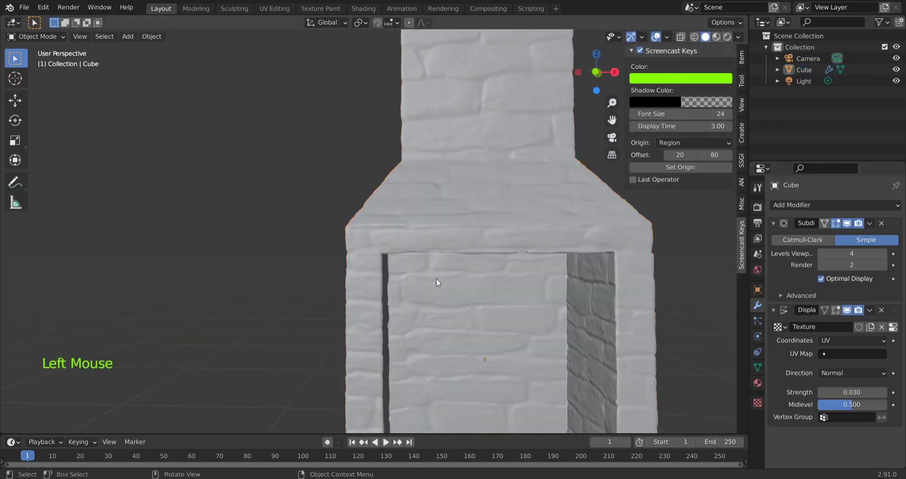
pyautogui.scroll(3, 292, 244)
pyautogui.scroll(2, 416, 255)
pyautogui.scroll(-5, 415, 251)
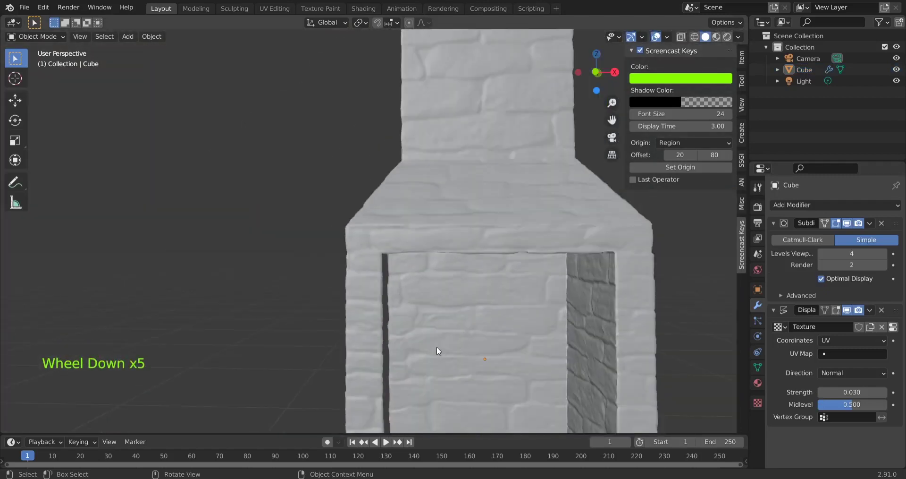
pyautogui.keyDown('alt'); pyautogui.moveTo(437, 348); pyautogui.dragTo(473, 348, button='middle'); pyautogui.keyUp('alt')
pyautogui.moveTo(608, 351); pyautogui.dragTo(497, 350, button='middle')
pyautogui.scroll(-2, 467, 330)
pyautogui.scroll(-1, 476, 332)
pyautogui.scroll(3, 412, 186)
pyautogui.scroll(-3, 461, 194)
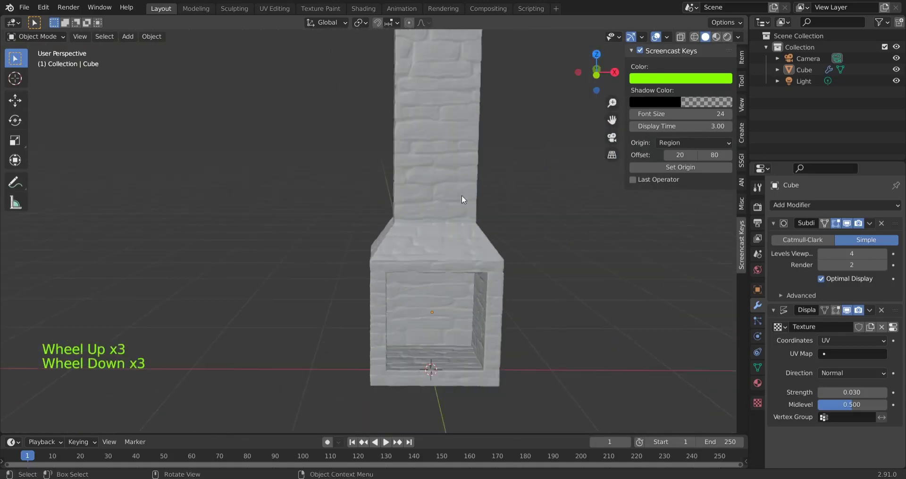
pyautogui.moveTo(462, 195); pyautogui.dragTo(472, 241, button='middle')
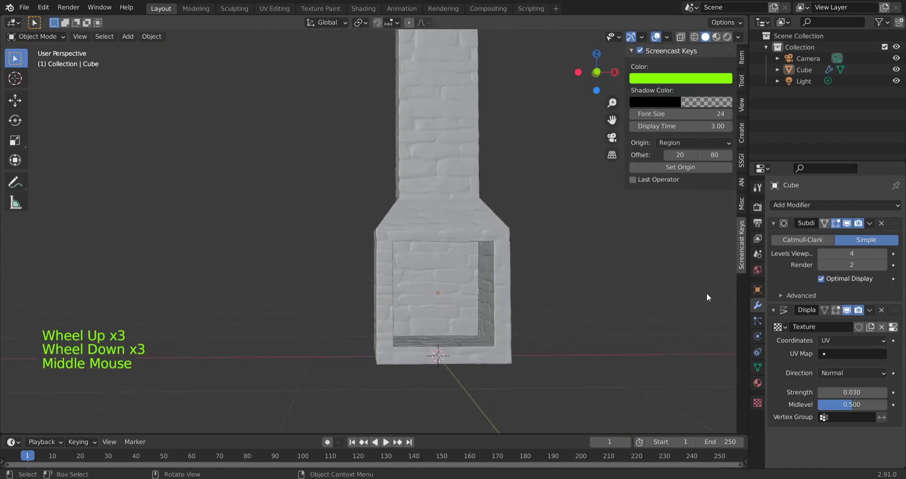
# Save the current chimney scene to its existing file.
pyautogui.click(24, 8)
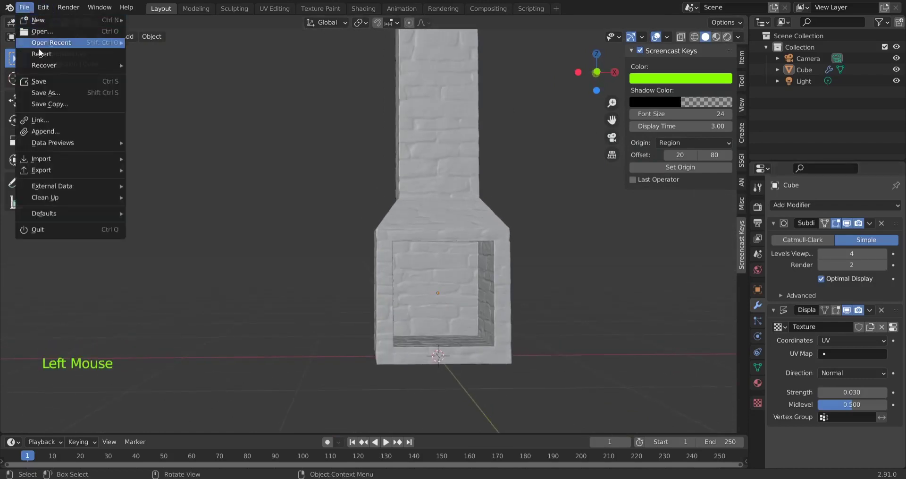
pyautogui.click(54, 84)
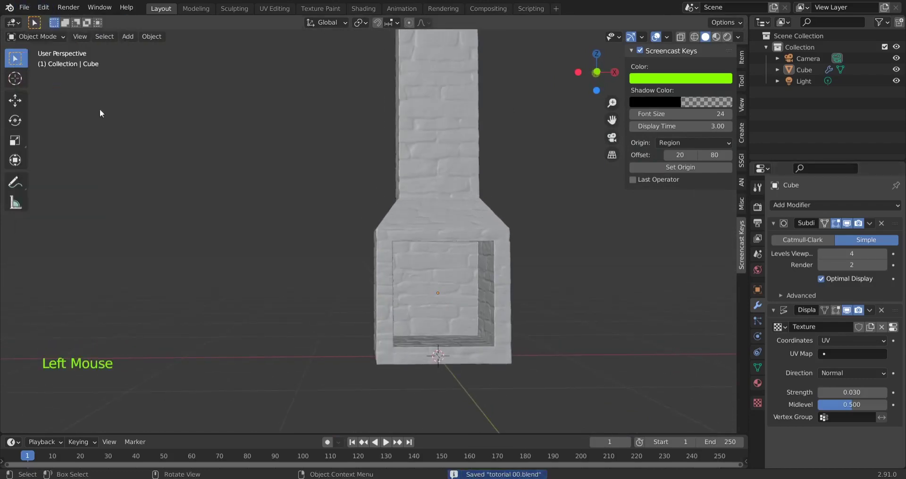
pyautogui.scroll(3, 494, 159)
pyautogui.scroll(2, 494, 157)
pyautogui.scroll(-3, 494, 156)
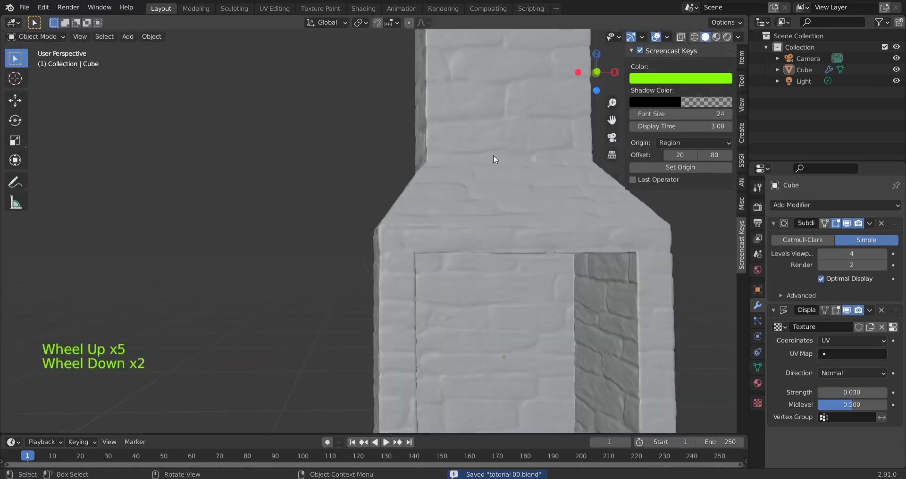
pyautogui.keyDown('shift'); pyautogui.moveTo(522, 205); pyautogui.dragTo(378, 236, button='middle'); pyautogui.keyUp('shift')
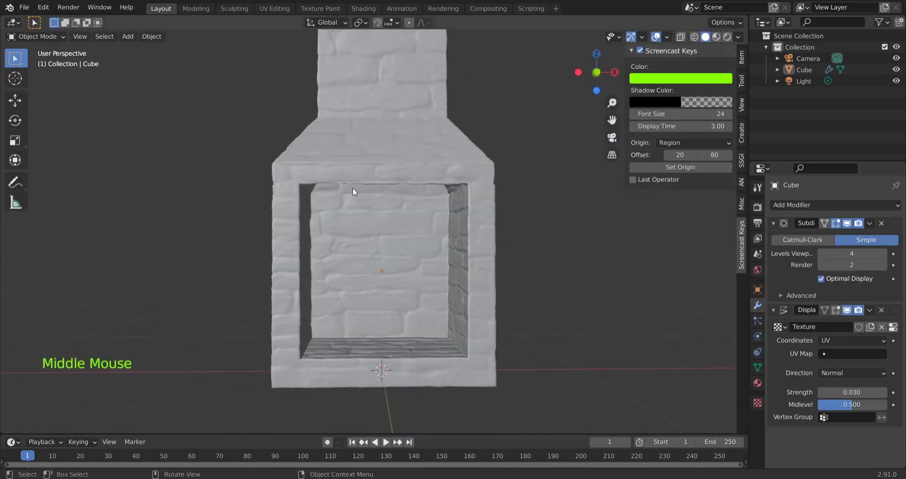
# Open the application preferences.
pyautogui.click(25, 8)
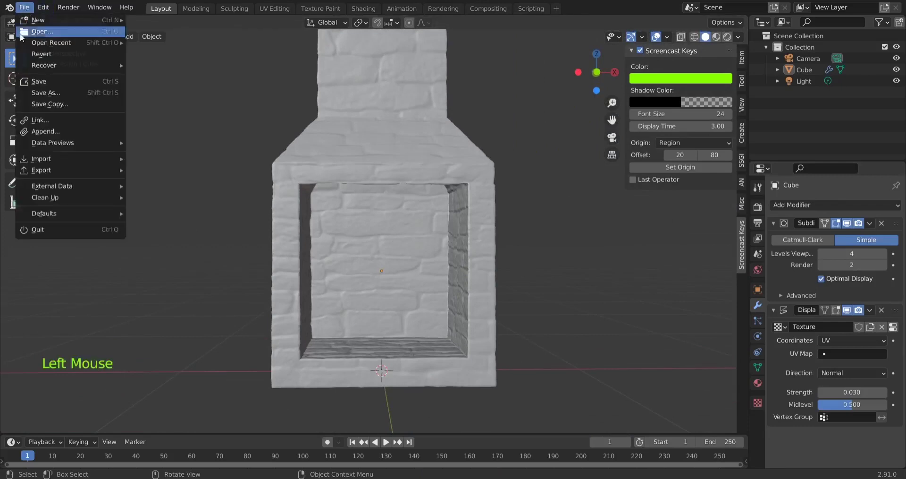
pyautogui.click(42, 8)
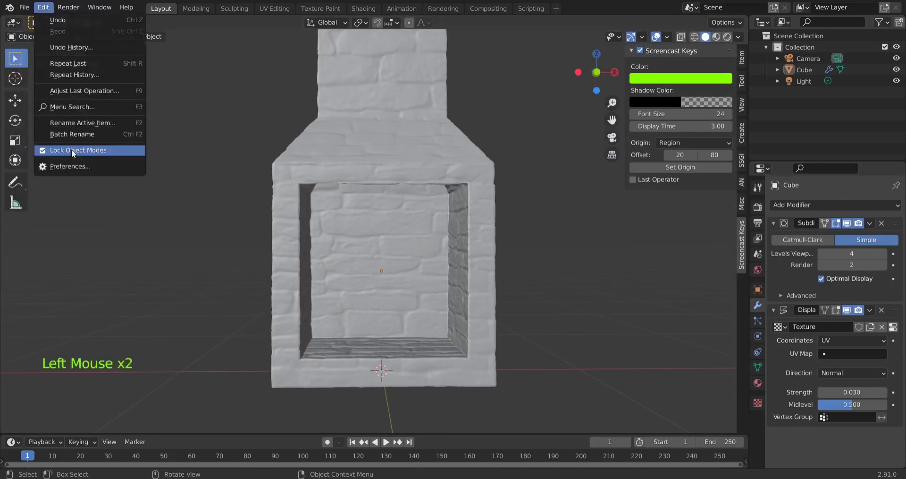
pyautogui.click(80, 166)
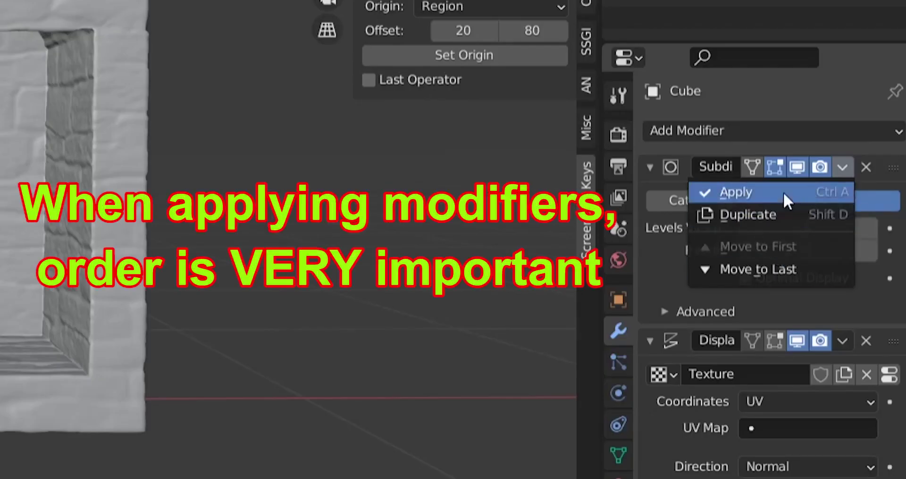
# Apply the chimney's modifiers in stack order, the Subdivision modifier first and the Displace modifier second.
pyautogui.click(784, 192)
pyautogui.click(843, 166)
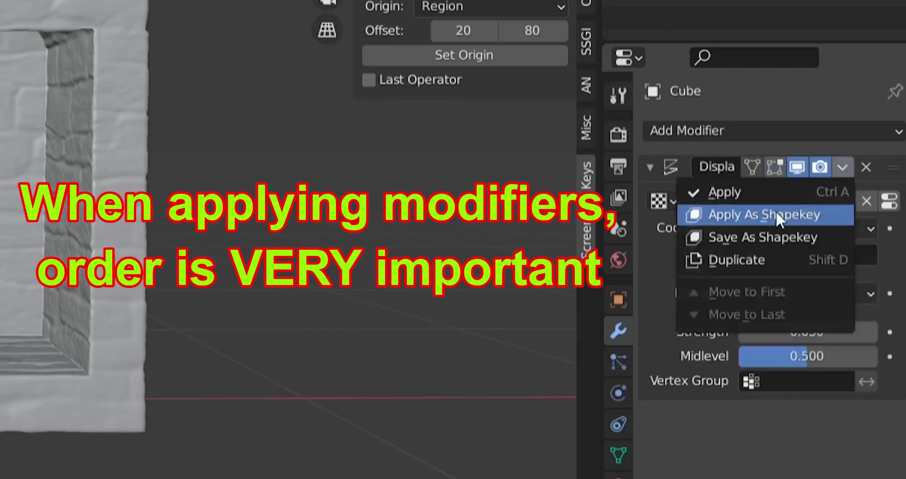
pyautogui.click(736, 189)
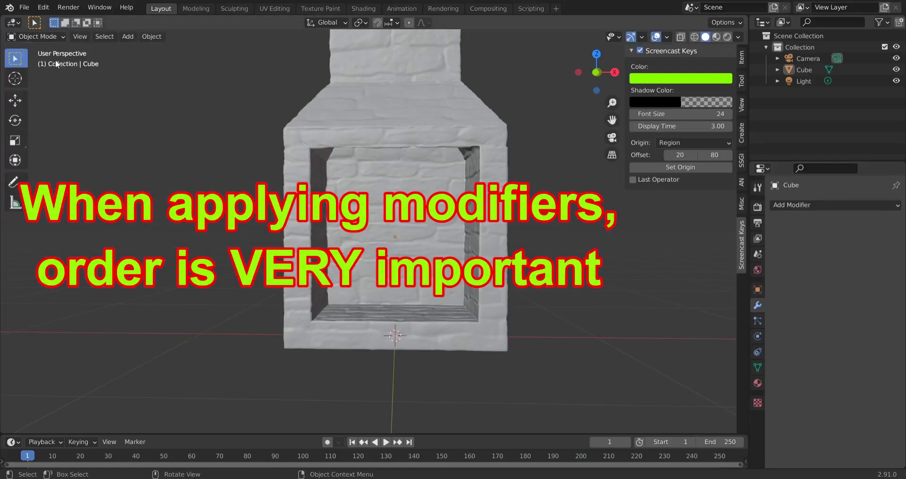
# Switch the chimney to Edit Mode and examine its mesh grid around the firebox opening and on the back.
pyautogui.click(57, 37)
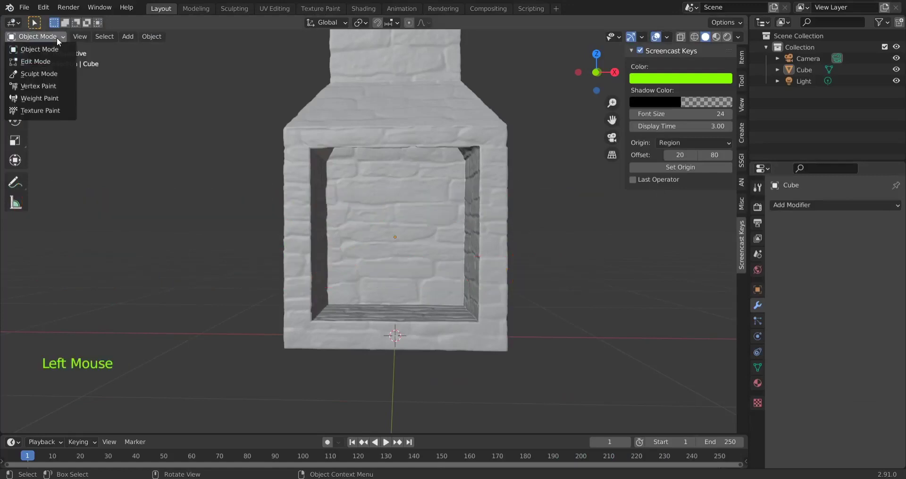
pyautogui.click(35, 61)
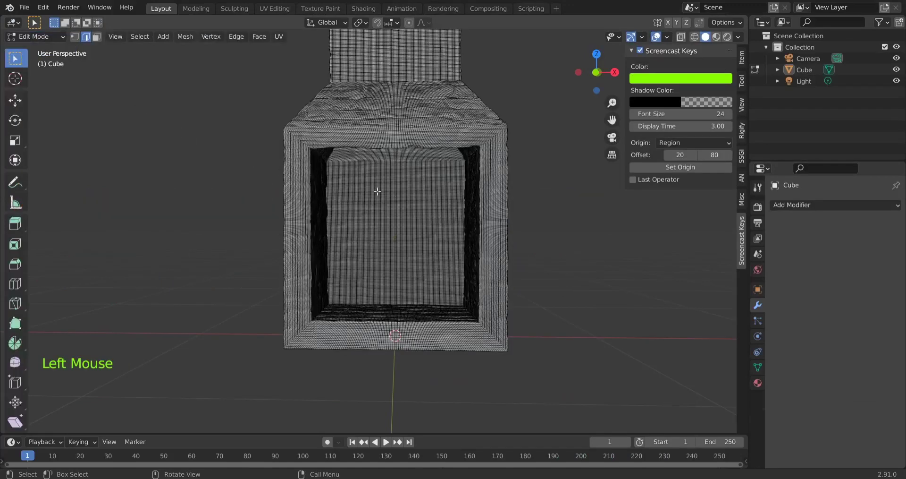
pyautogui.moveTo(465, 210); pyautogui.dragTo(427, 208, button='middle')
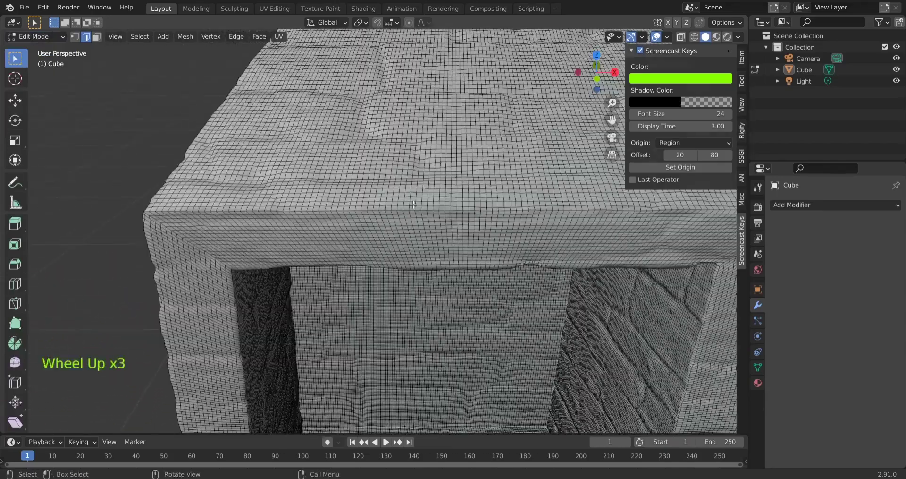
pyautogui.moveTo(183, 236); pyautogui.dragTo(114, 198, button='middle')
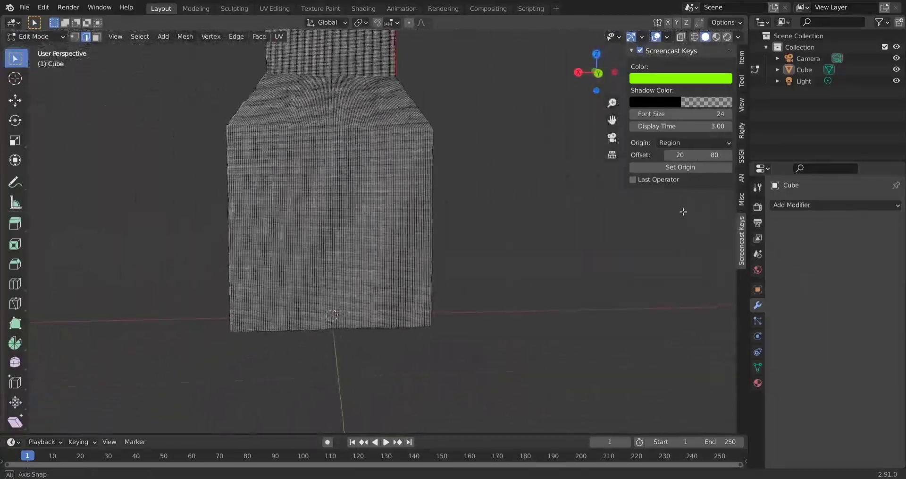
pyautogui.scroll(3, 209, 205)
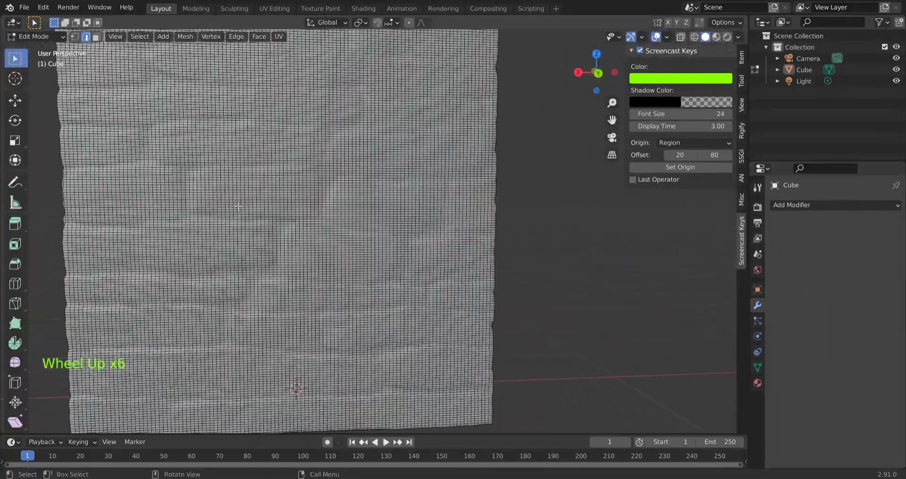
pyautogui.moveTo(238, 207)
pyautogui.mouseDown(button='middle')
pyautogui.moveTo(245, 205)
pyautogui.moveTo(229, 204)
pyautogui.moveTo(248, 216)
pyautogui.mouseUp(button='middle')
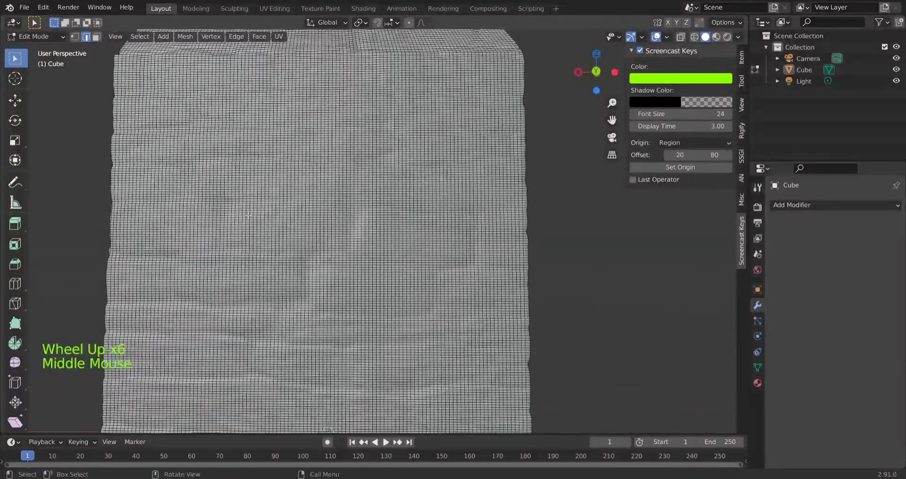
pyautogui.keyDown('shift'); pyautogui.moveTo(366, 311); pyautogui.dragTo(538, 287, button='middle'); pyautogui.keyUp('shift')
pyautogui.scroll(-4, 362, 218)
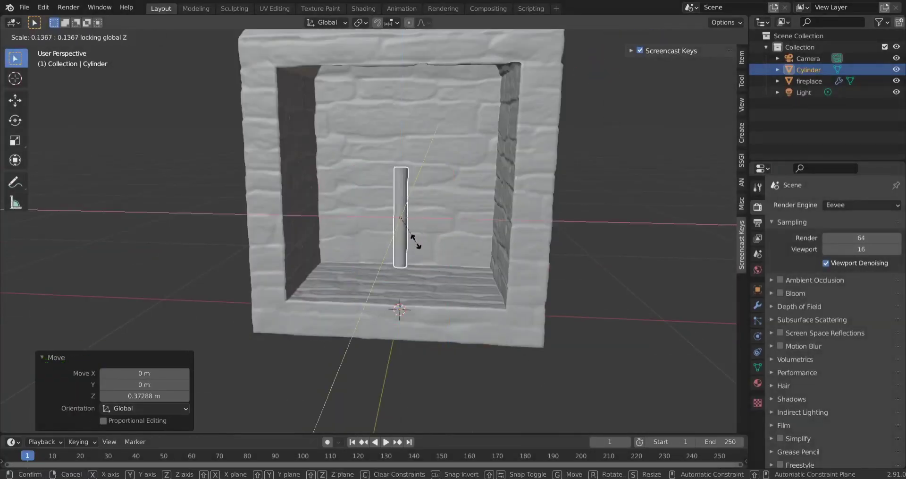
# Scale the cylinder to about 0.137 across its width with Z locked, and adjust its length along Z to form a thin log.
pyautogui.click(416, 242)
pyautogui.press('s')
pyautogui.press('z')
pyautogui.click(417, 245)
pyautogui.scroll(2, 418, 303)
pyautogui.moveTo(417, 316); pyautogui.dragTo(437, 300, button='middle')
pyautogui.scroll(1, 416, 222)
pyautogui.scroll(-1, 417, 222)
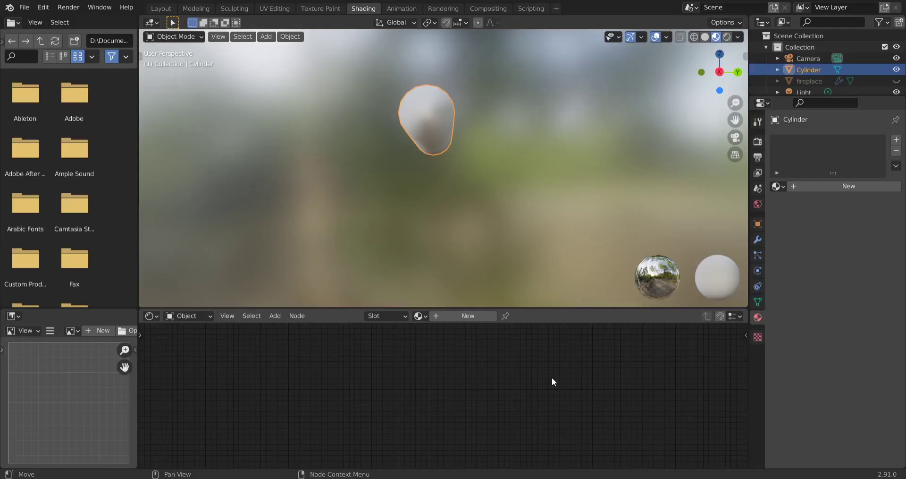
# Add two materials to the cylinder, named "long wood" and "round wood".
pyautogui.click(831, 207)
pyautogui.doubleClick(815, 211)
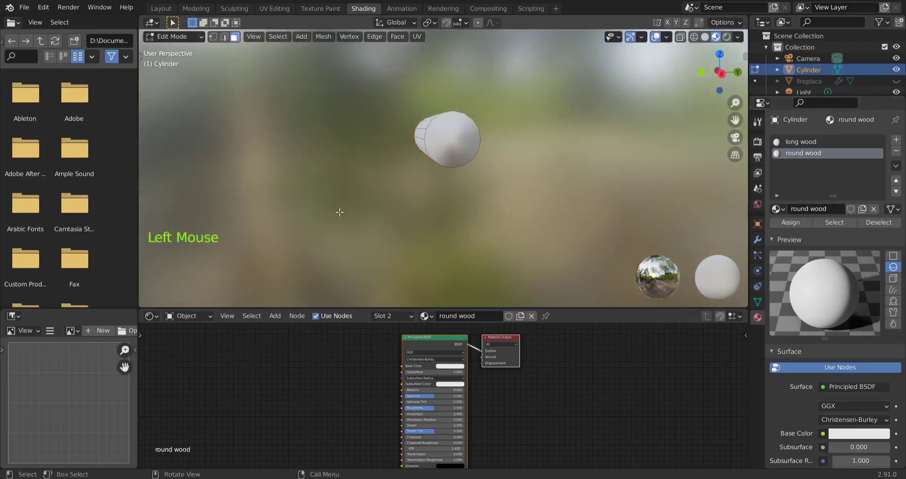
pyautogui.moveTo(444, 189); pyautogui.dragTo(461, 187, button='middle')
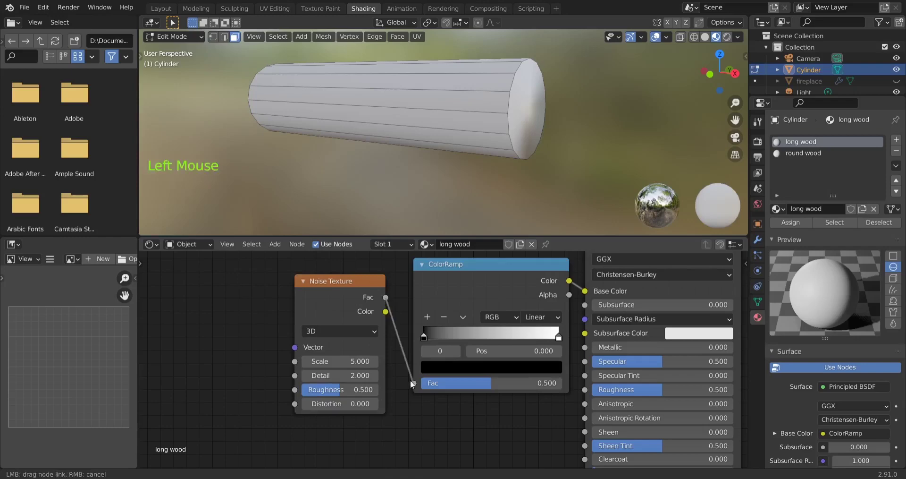
# In the "long wood" ColorRamp, move the dark stop to position 0.202 and make the end stop a medium brown.
pyautogui.moveTo(428, 339); pyautogui.dragTo(486, 341)
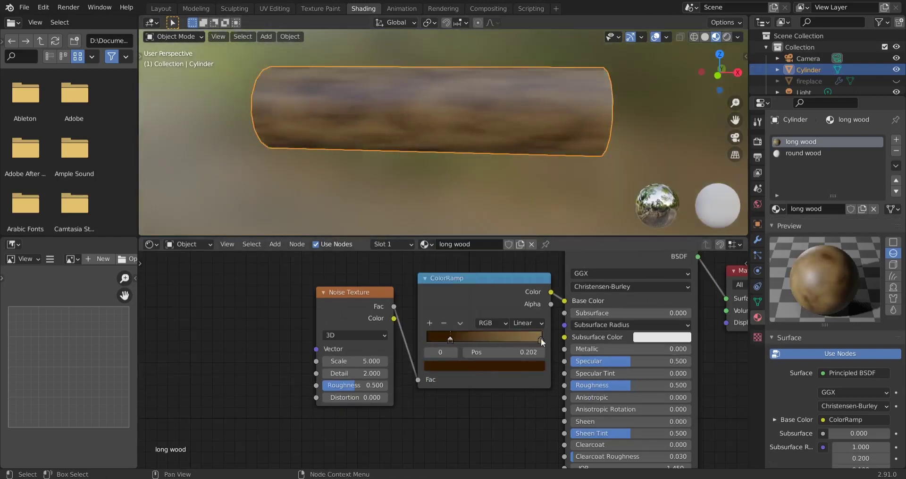
pyautogui.click(541, 338)
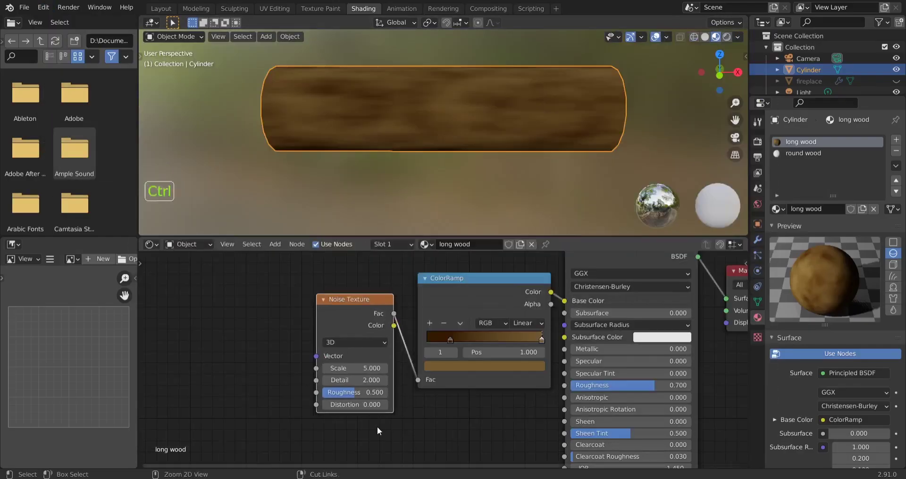